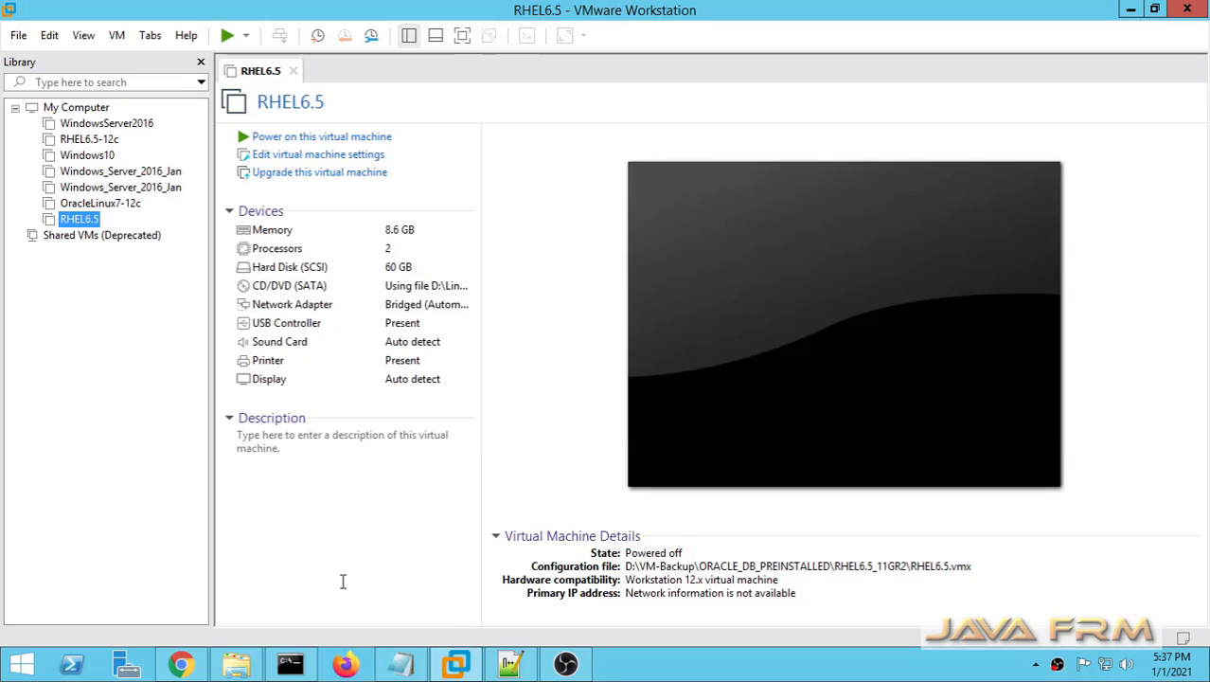
Step: Start creating a new virtual machine with the Typical (recommended) configuration
left_click(17, 35)
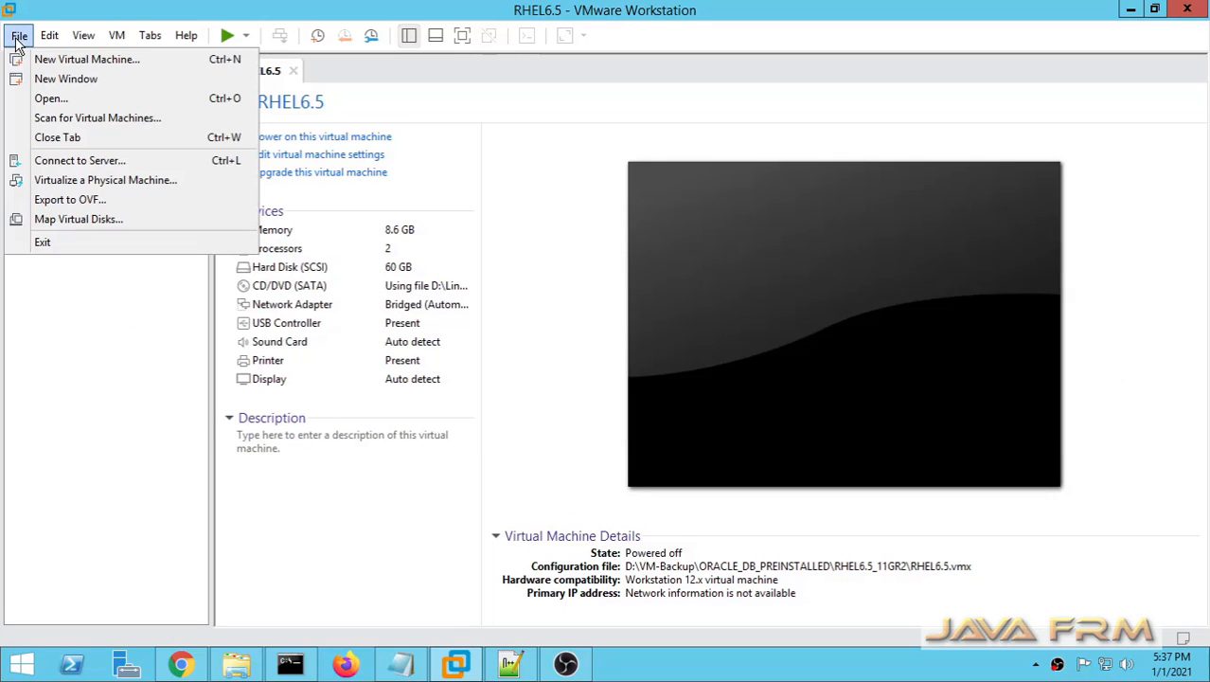
left_click(61, 59)
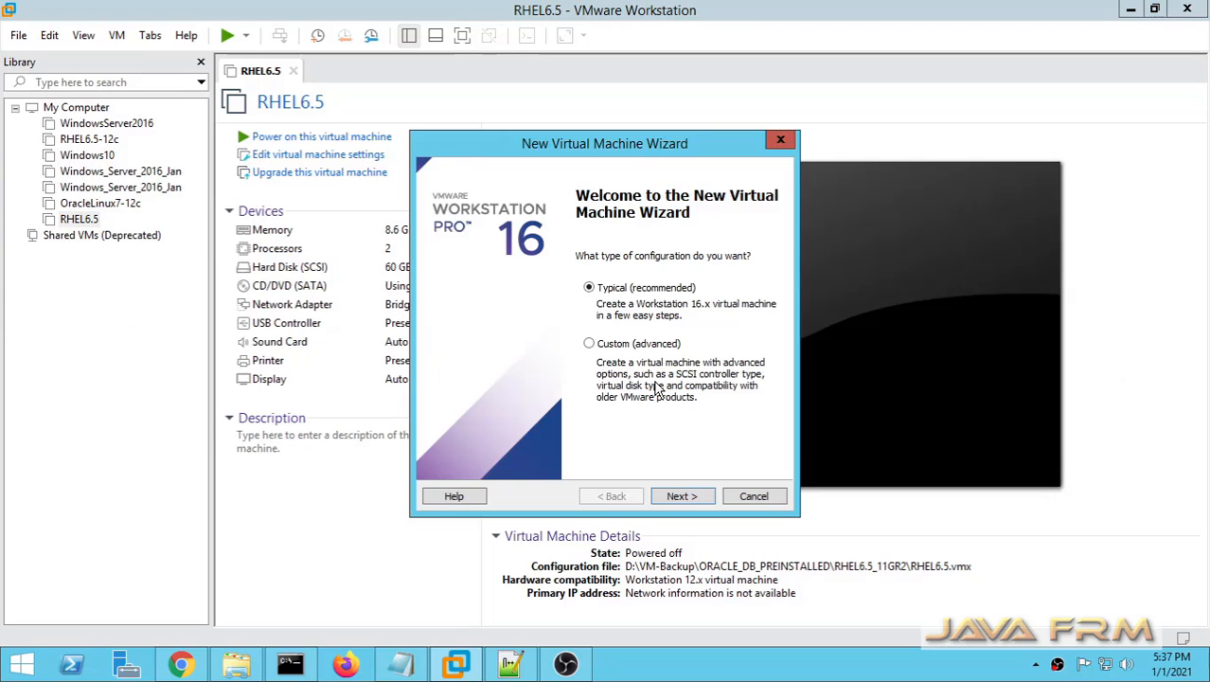
left_click(679, 497)
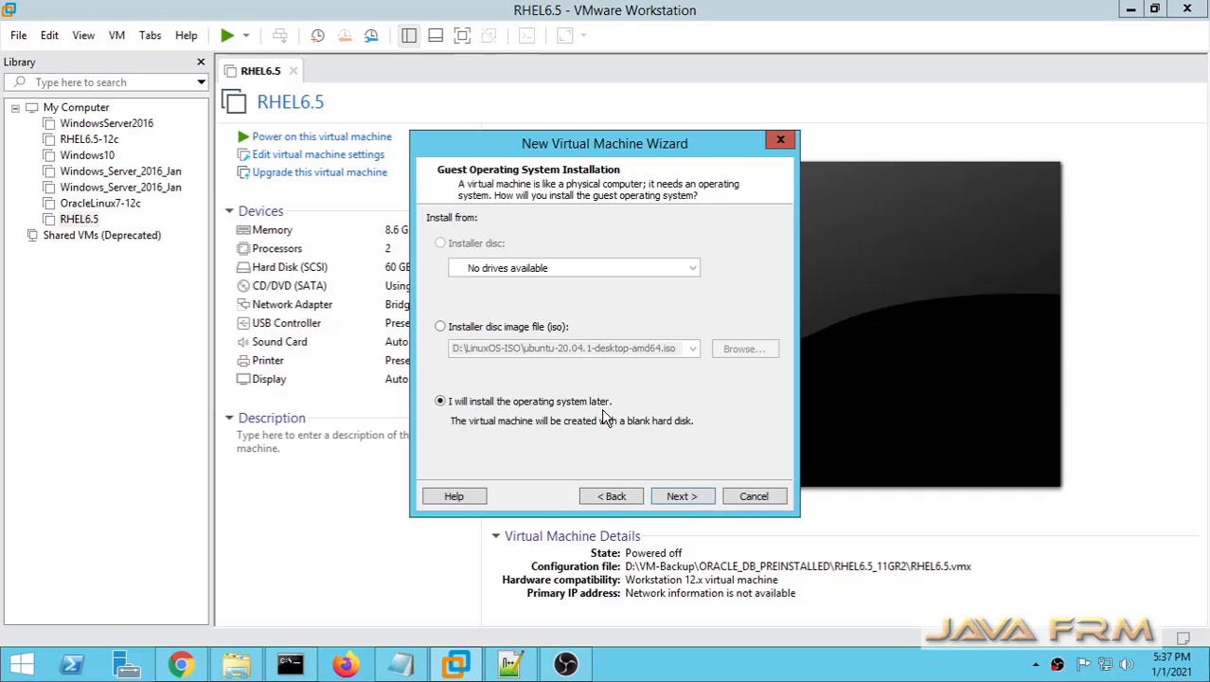
Step: Choose the ubuntu-20.10-desktop-amd64 ISO from the LinuxOS-ISO folder as the installer disc image
left_click(476, 327)
left_click(743, 349)
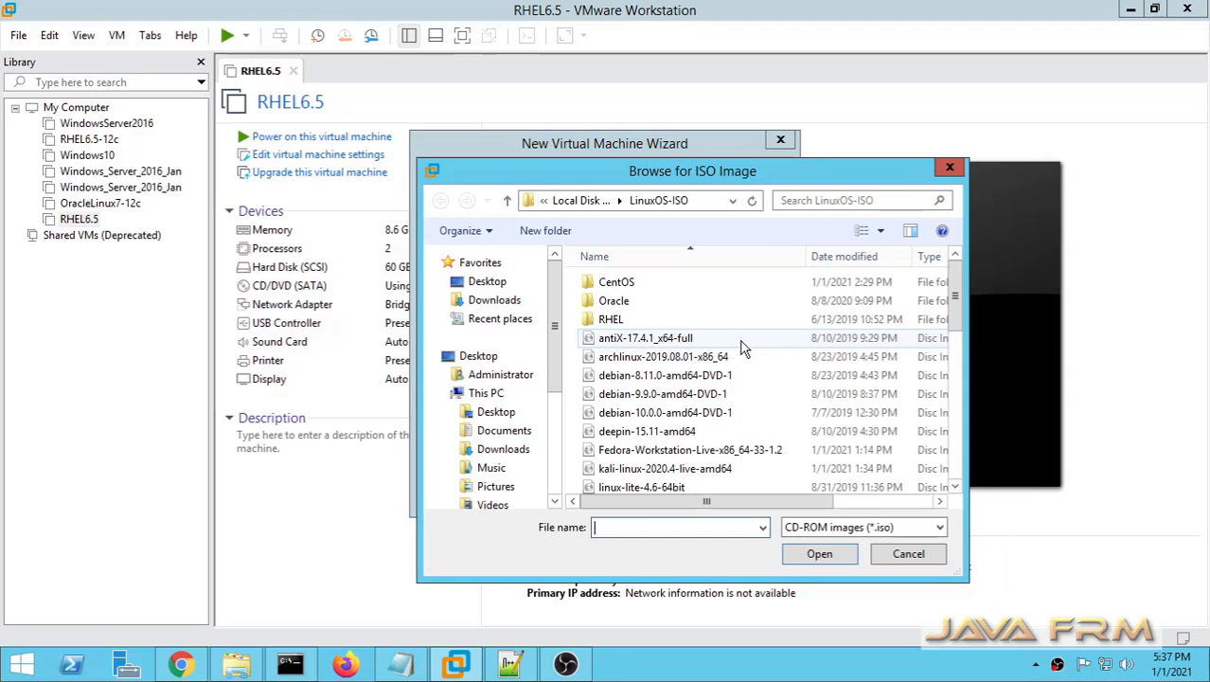
left_click(648, 434)
key("u")
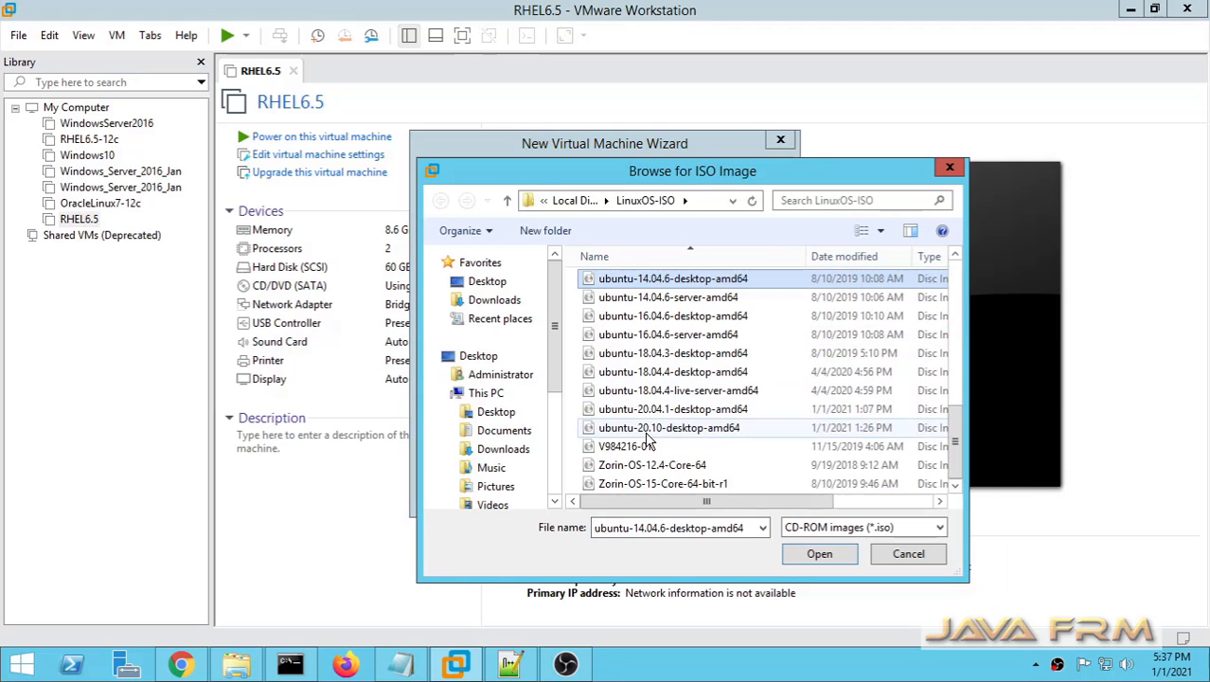
left_click(648, 431)
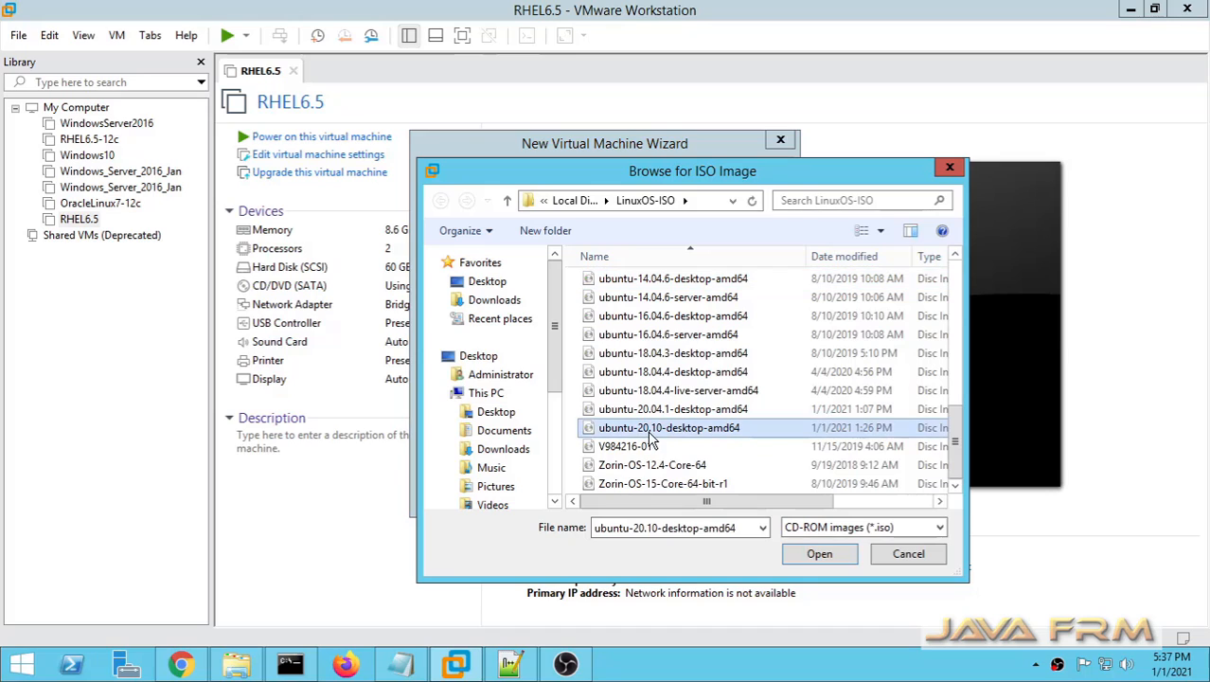
left_click(818, 555)
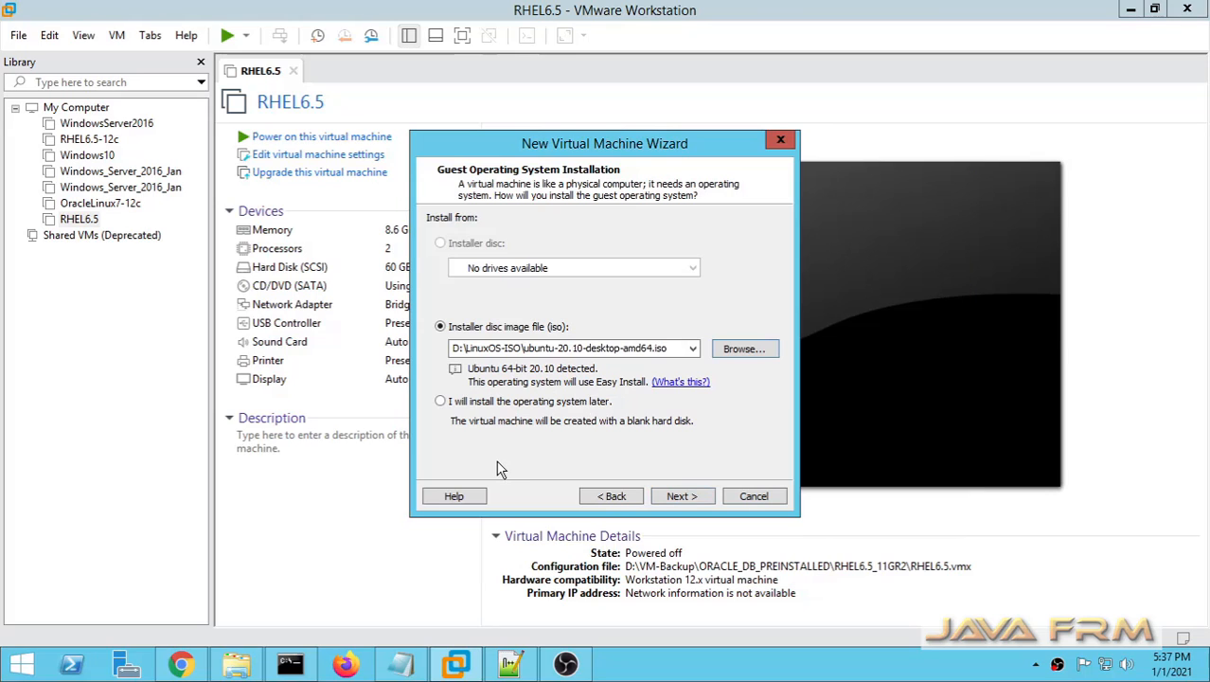
Step: Choose to install the operating system later, with Linux as the guest system and Ubuntu 64-bit as the version
left_click(505, 402)
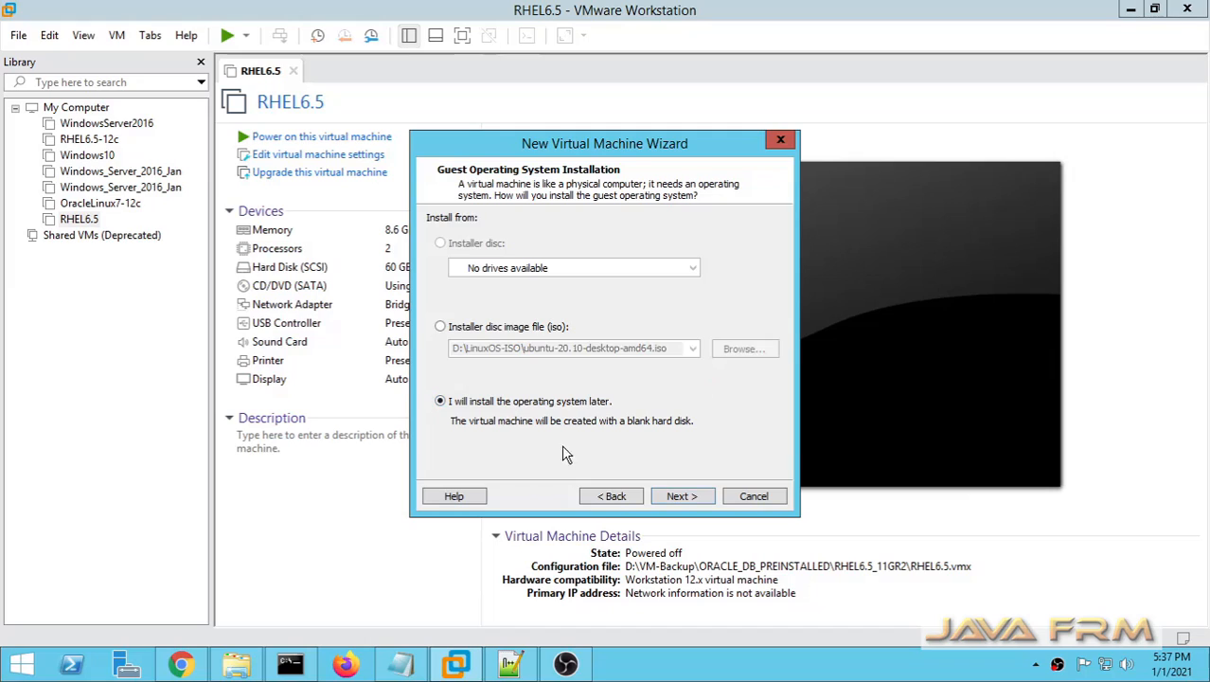
left_click(692, 498)
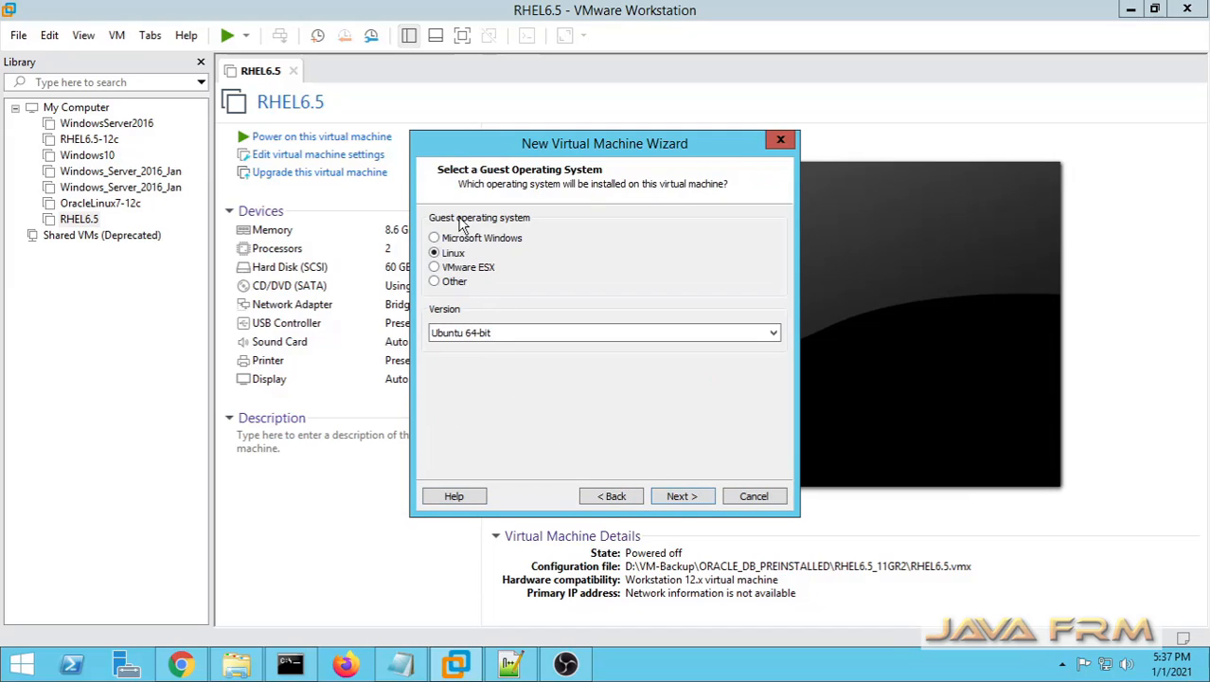
left_click(771, 332)
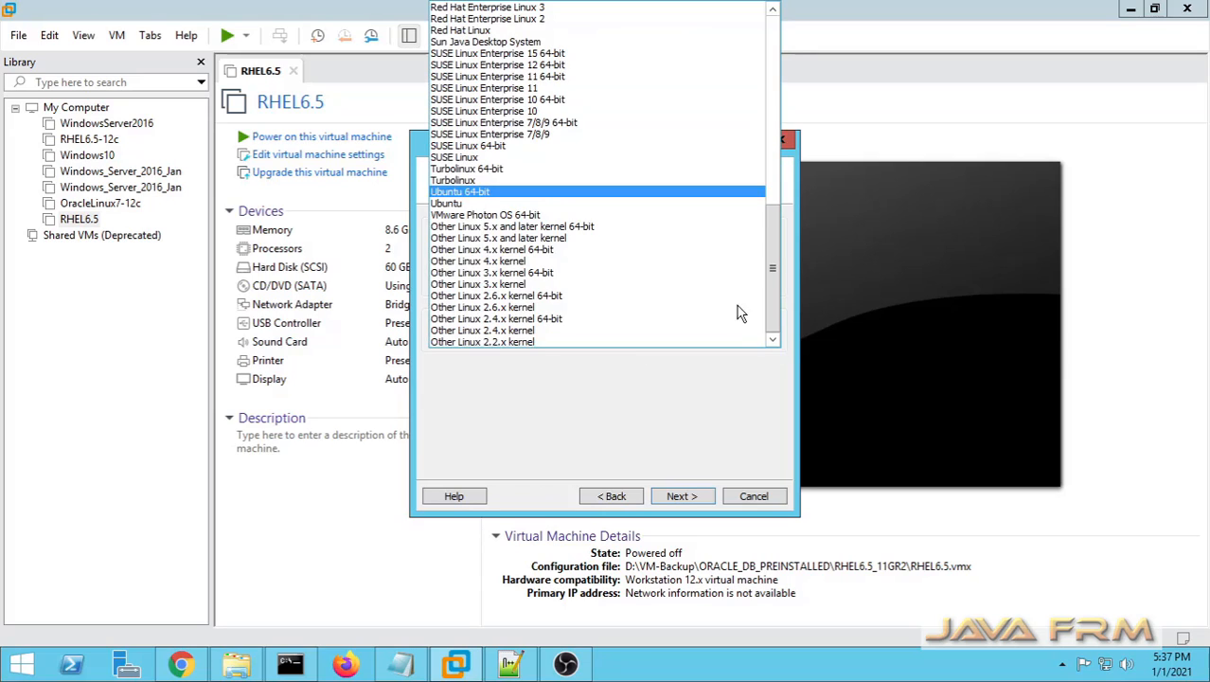
left_click(483, 192)
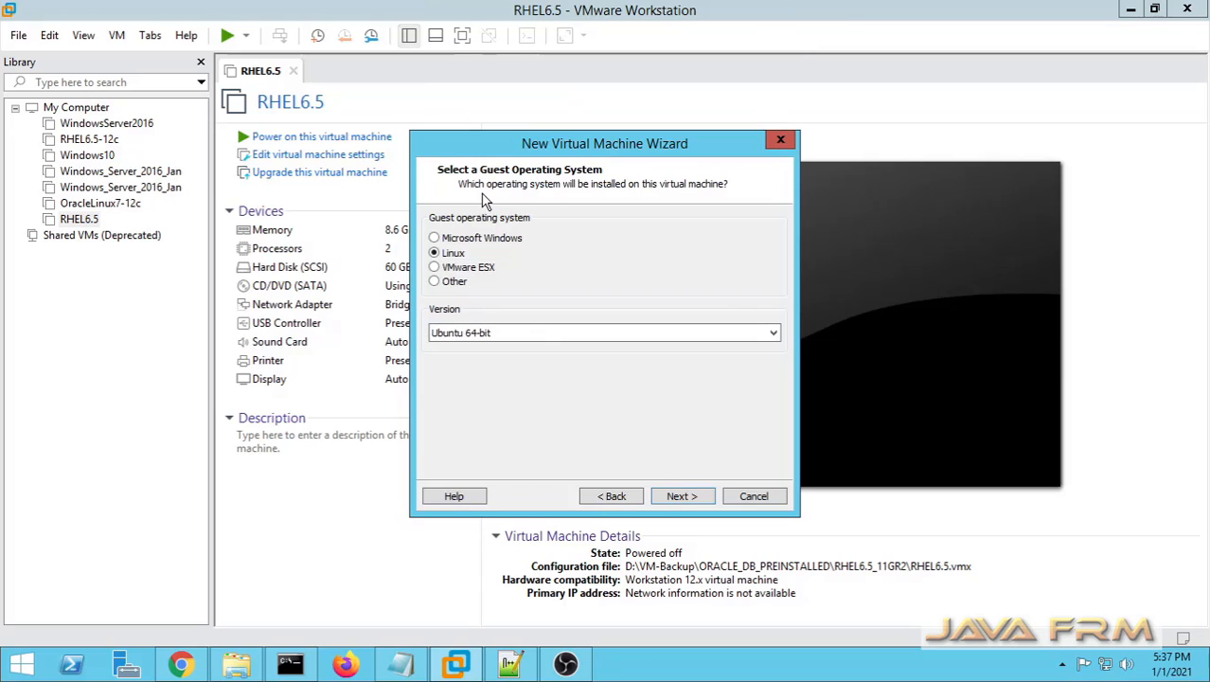
left_click(664, 495)
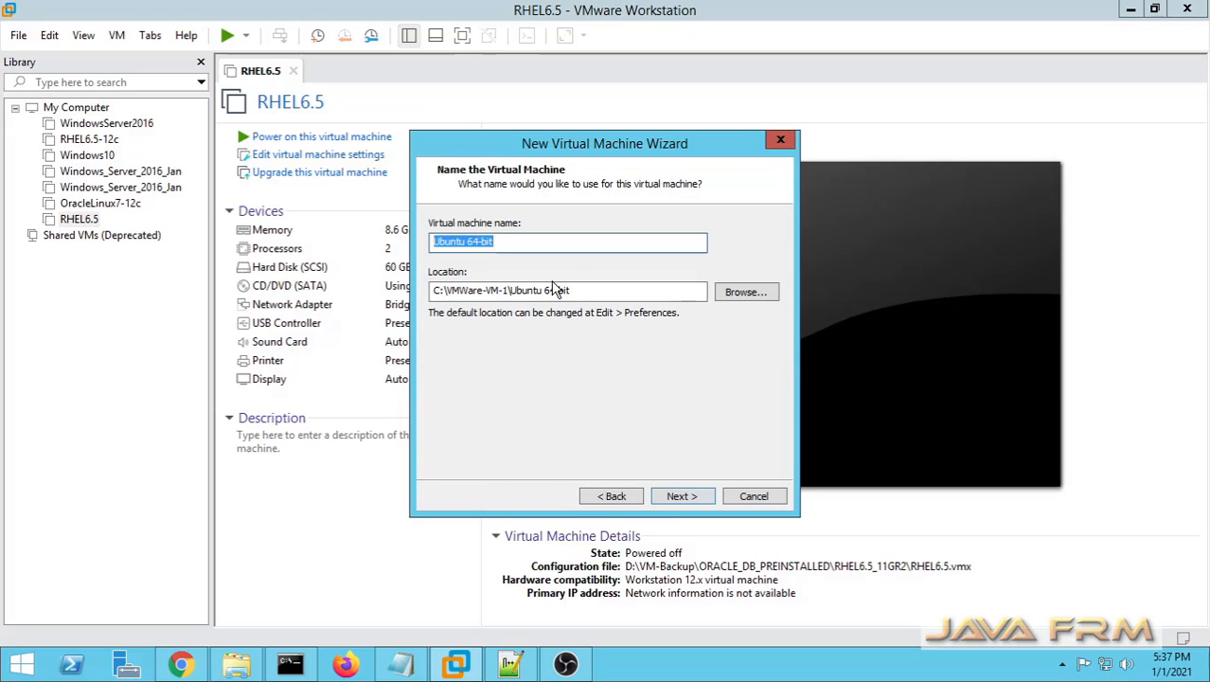
Step: Name the virtual machine Ubuntu-20.10 and accept its location
type("Ubun")
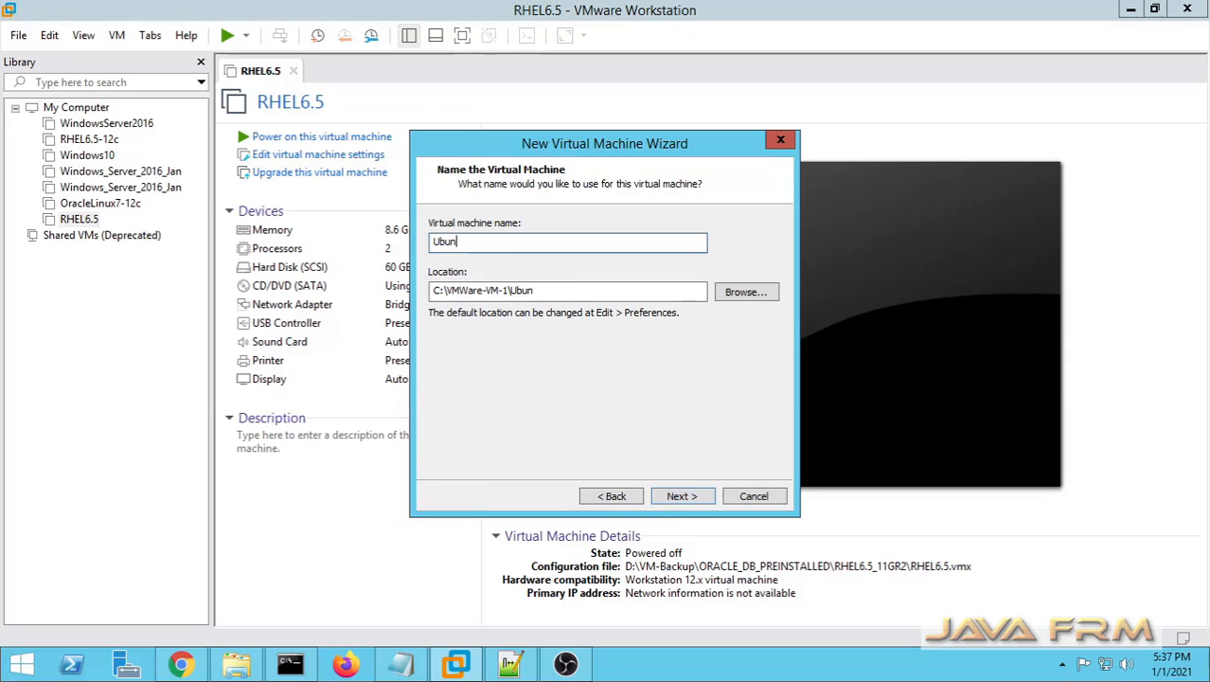
type("tu-20.10")
left_click(682, 496)
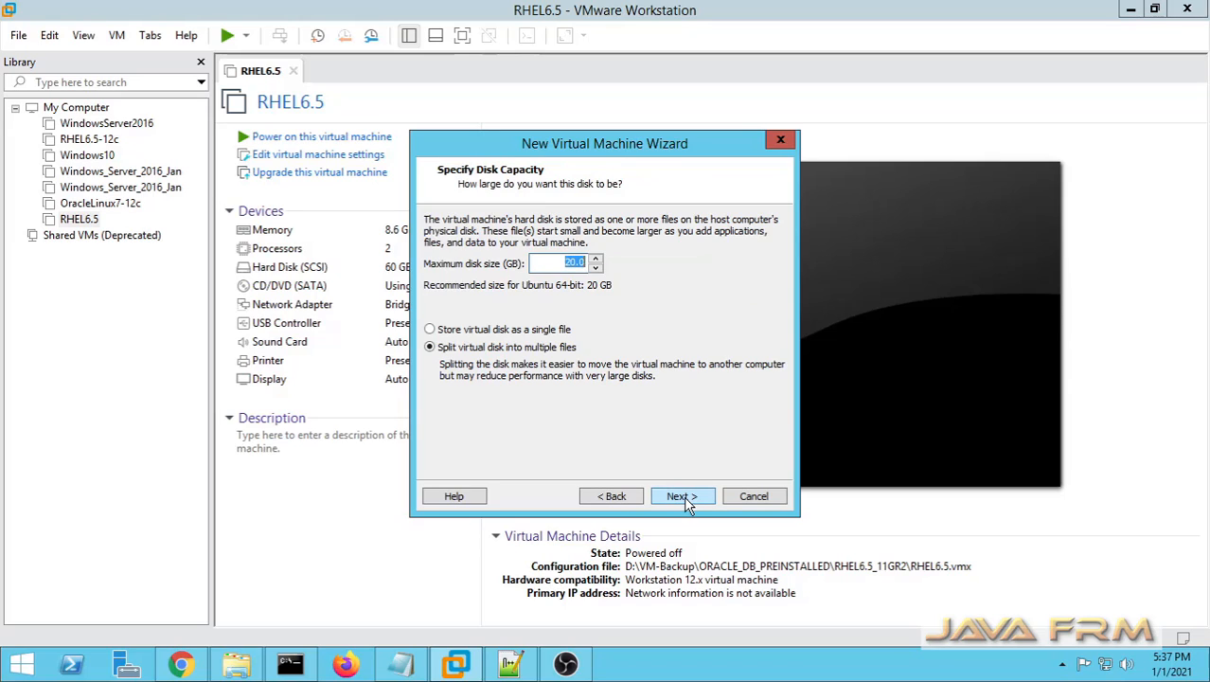
Step: Set the maximum disk size to 30 GB and store the virtual disk as a single file
double_click(566, 265)
left_click(574, 265)
left_click(453, 330)
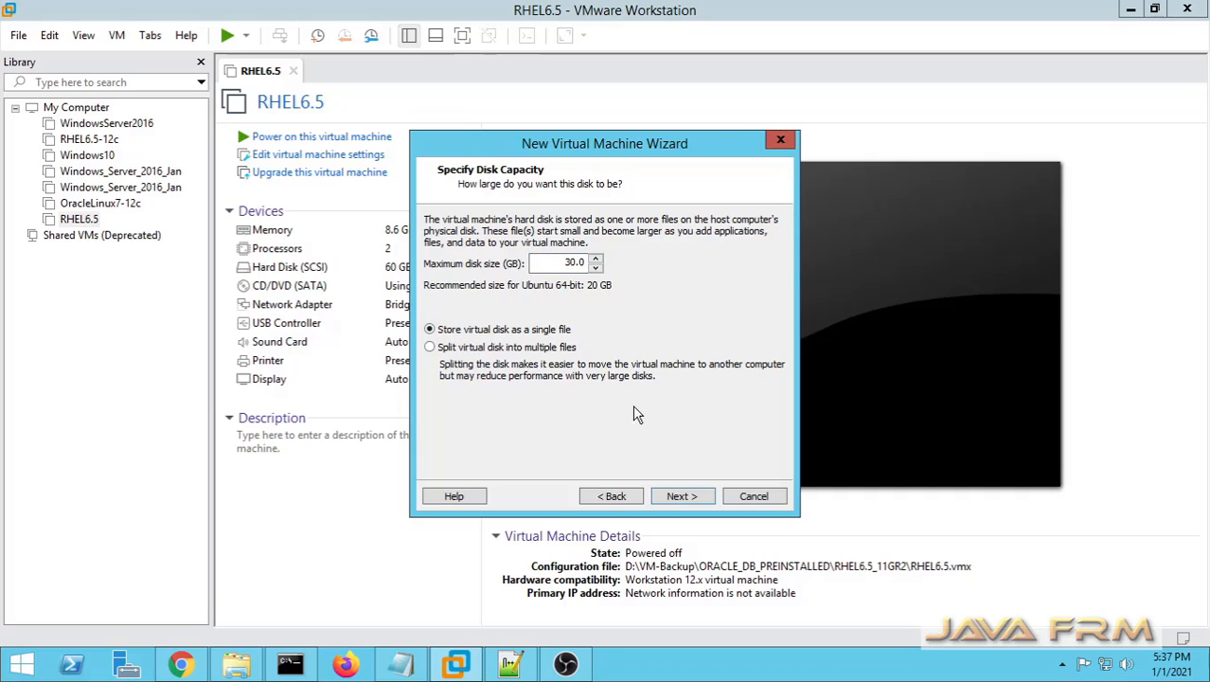
left_click(685, 499)
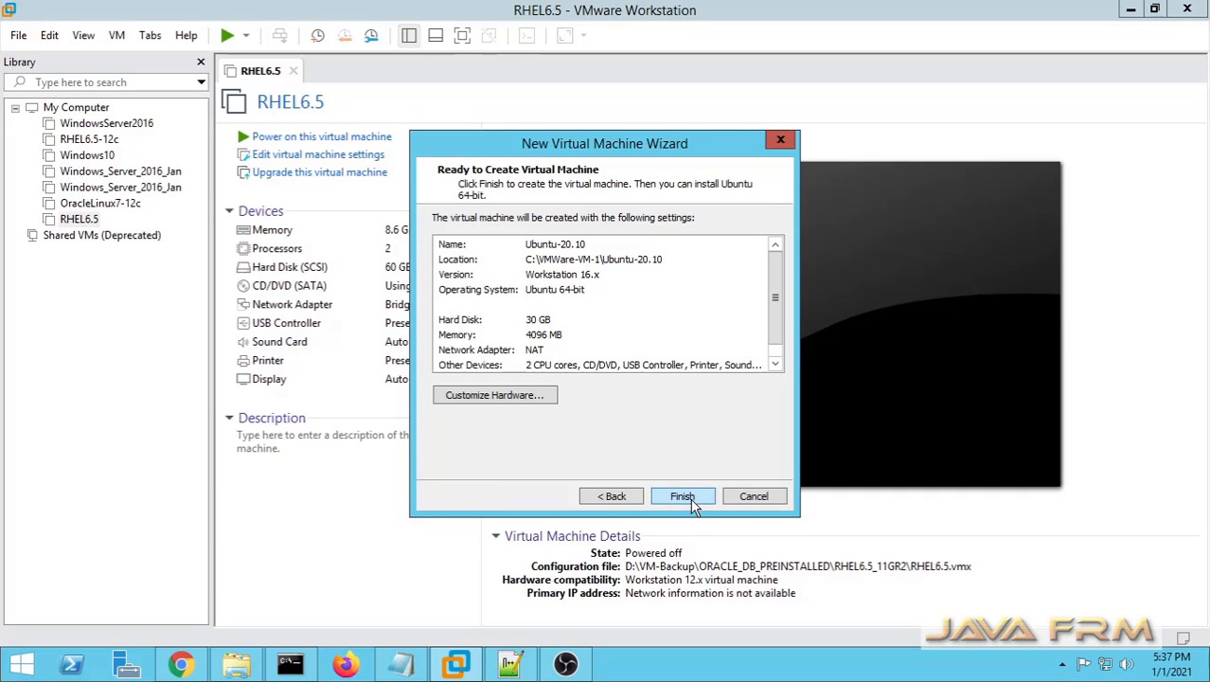
Step: Customize the processors to 1 processor with 4 cores and enable Virtualize Intel VT-x/EPT or AMD-V/RVI
left_click(509, 402)
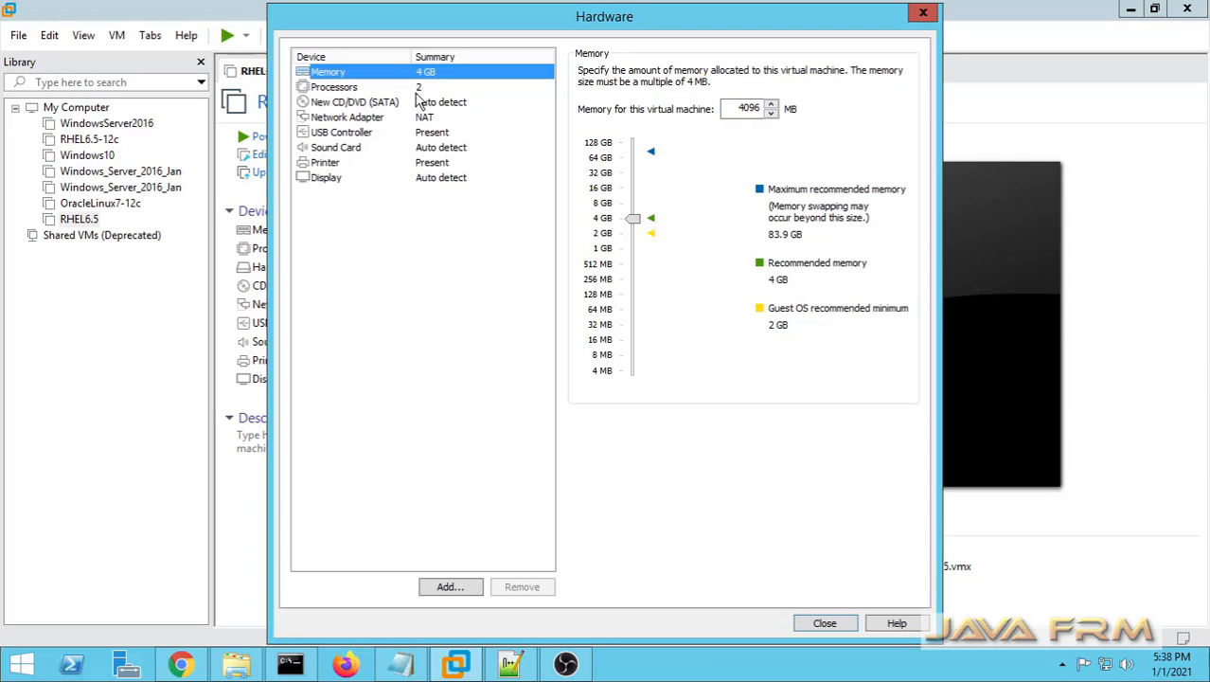
left_click(330, 89)
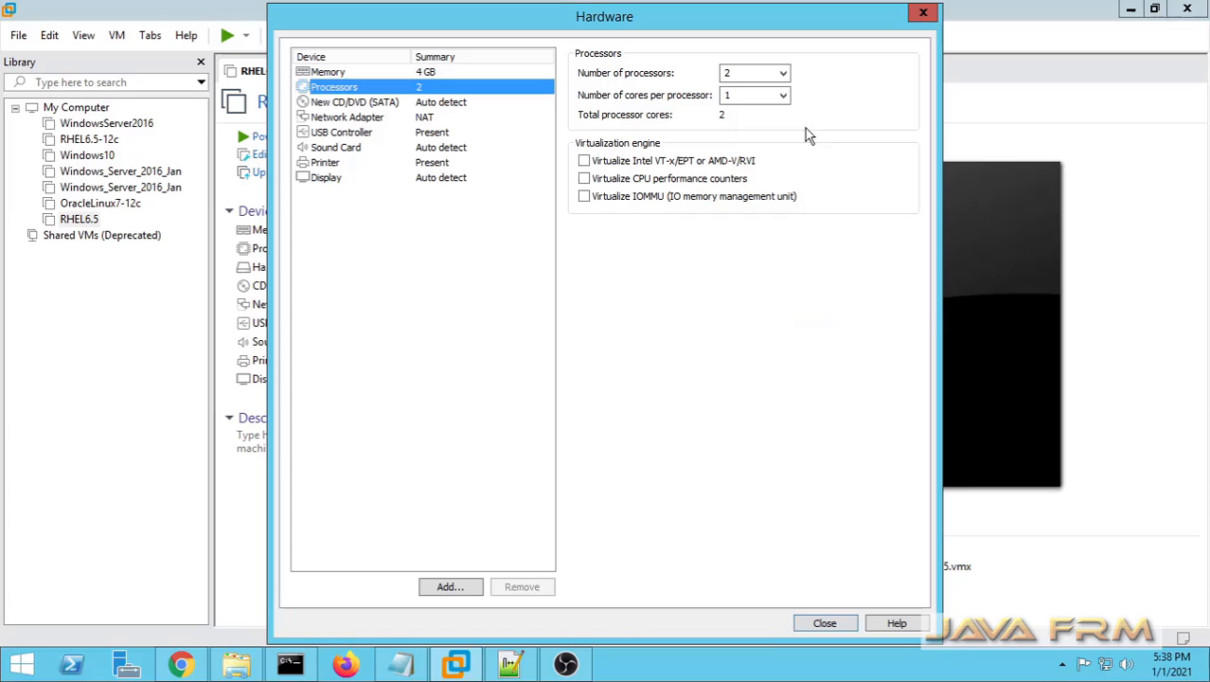
left_click(783, 73)
left_click(734, 90)
left_click(783, 94)
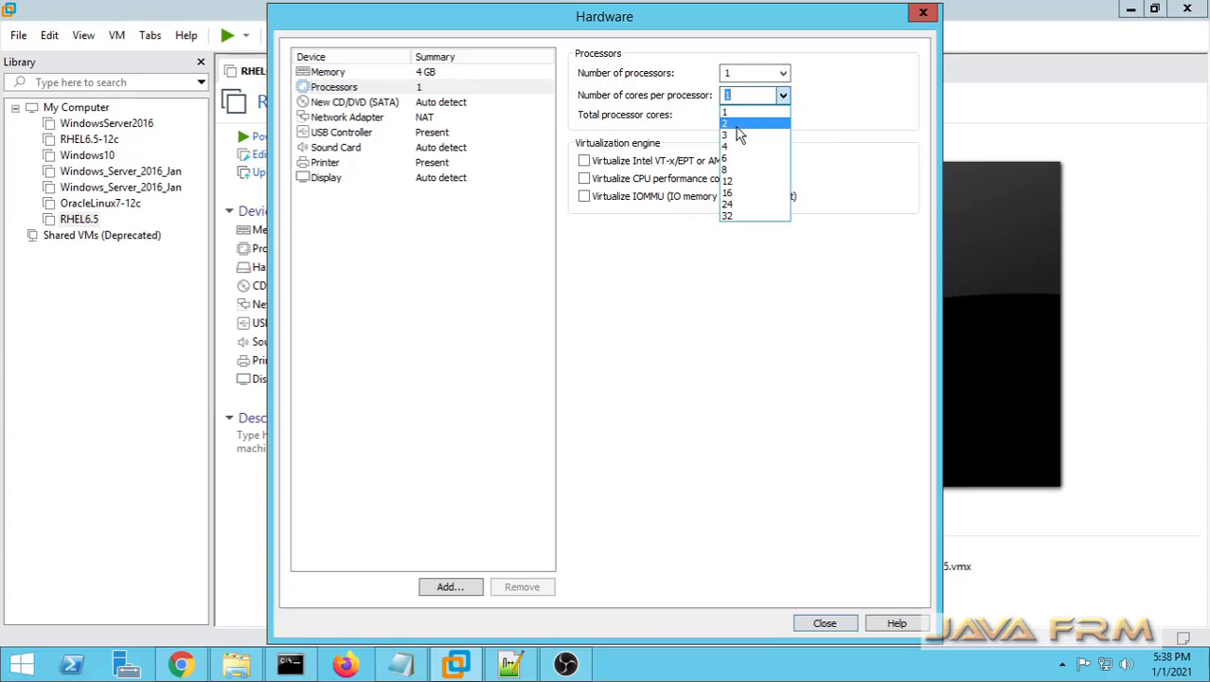
left_click(739, 147)
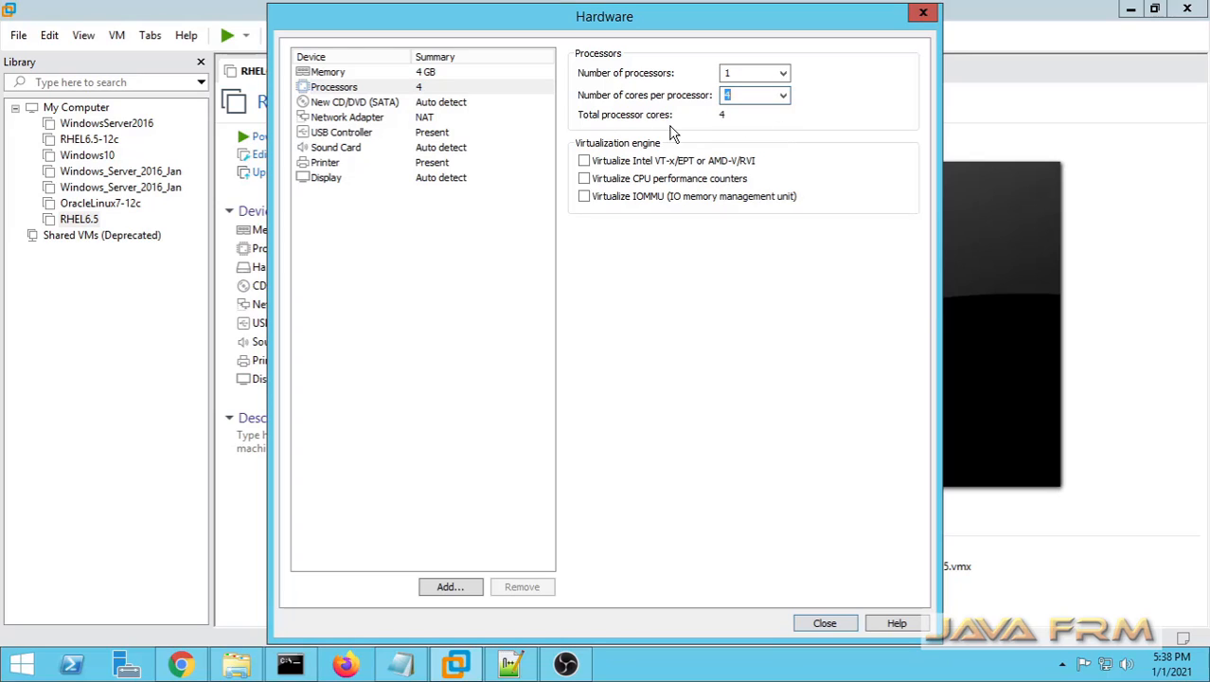
left_click(584, 162)
Step: Set the CD/DVD drive to use the ubuntu-20.10-desktop-amd64 ISO image from the LinuxOS-ISO folder
left_click(387, 104)
left_click(584, 179)
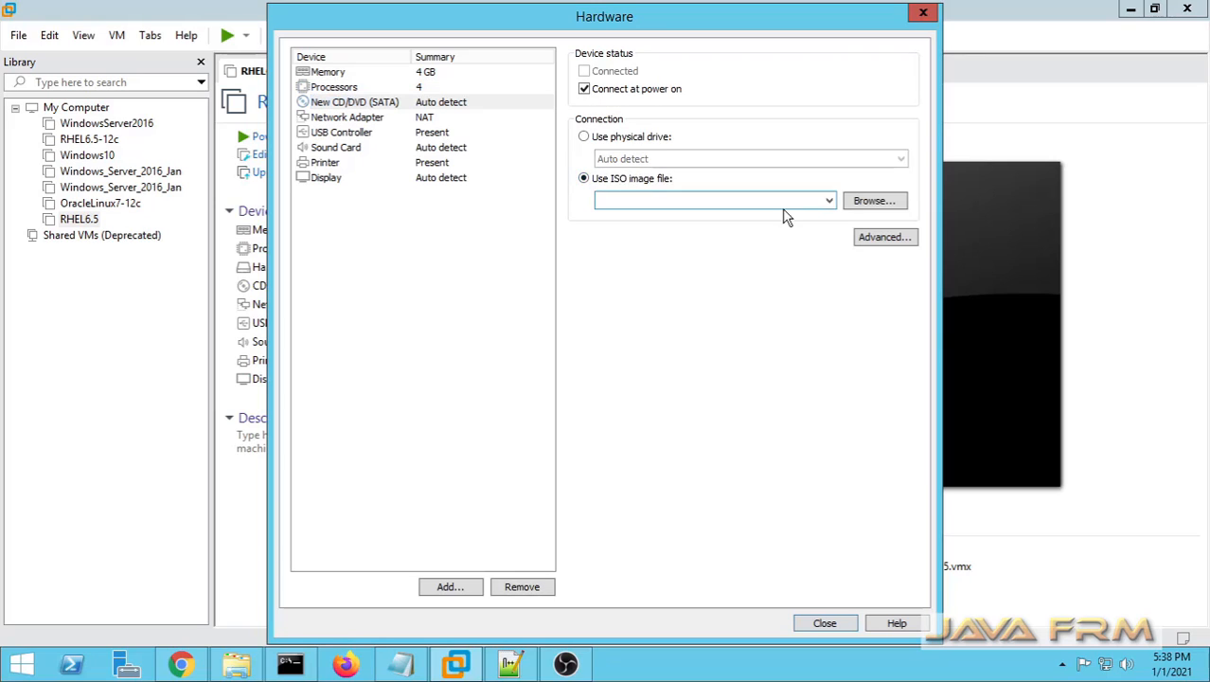
left_click(872, 202)
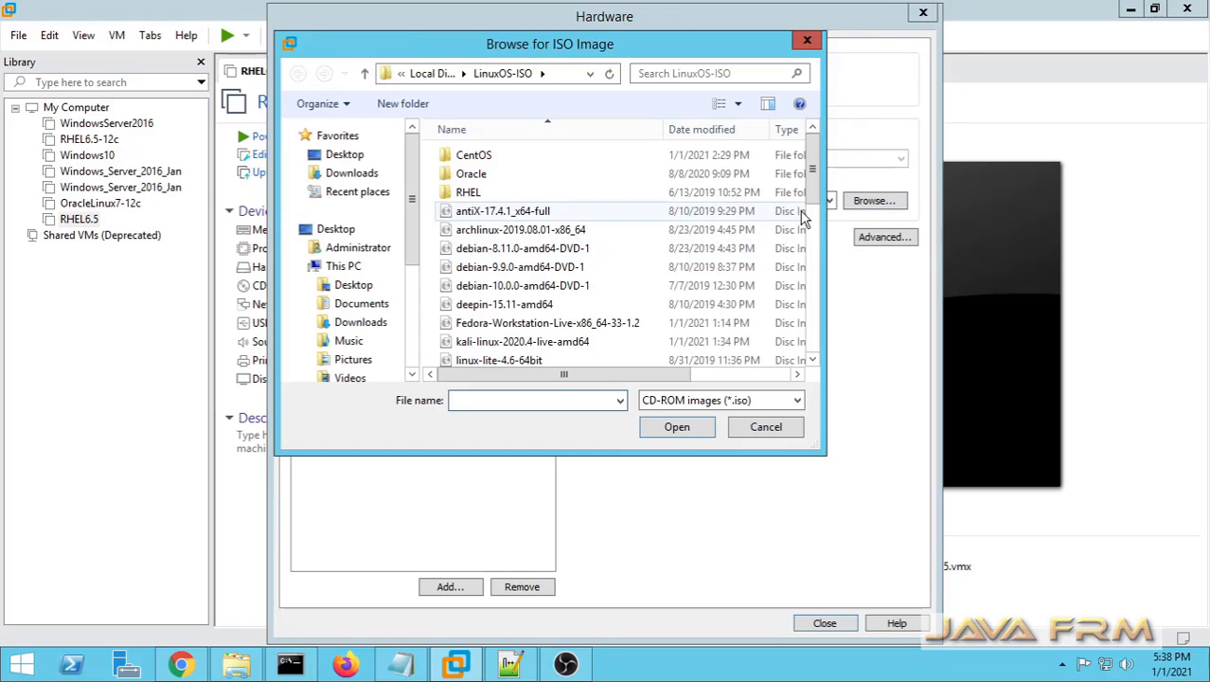
left_click_drag(812, 172, 800, 334)
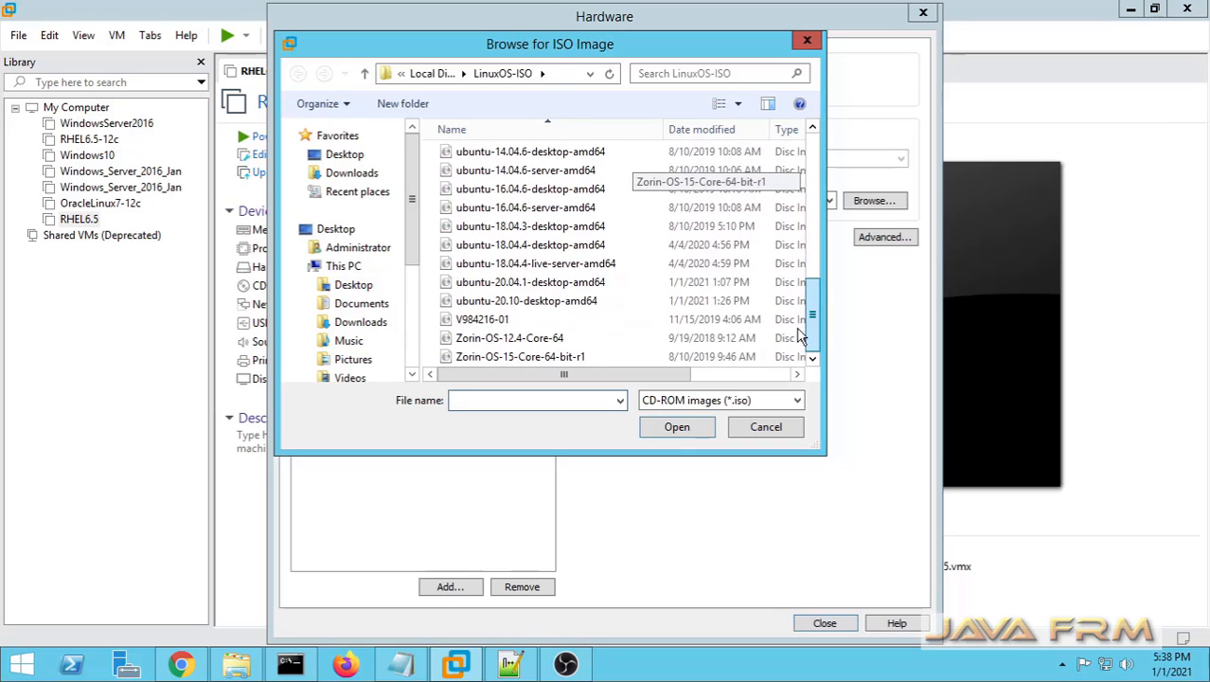
left_click(527, 301)
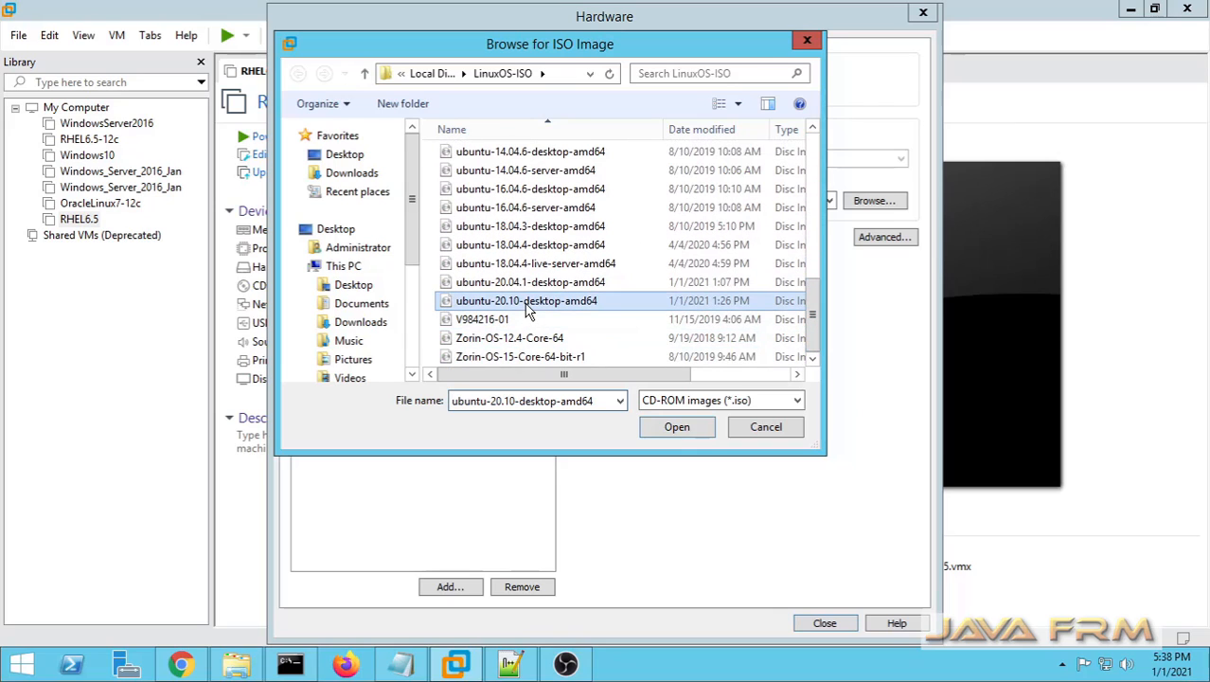
left_click(676, 427)
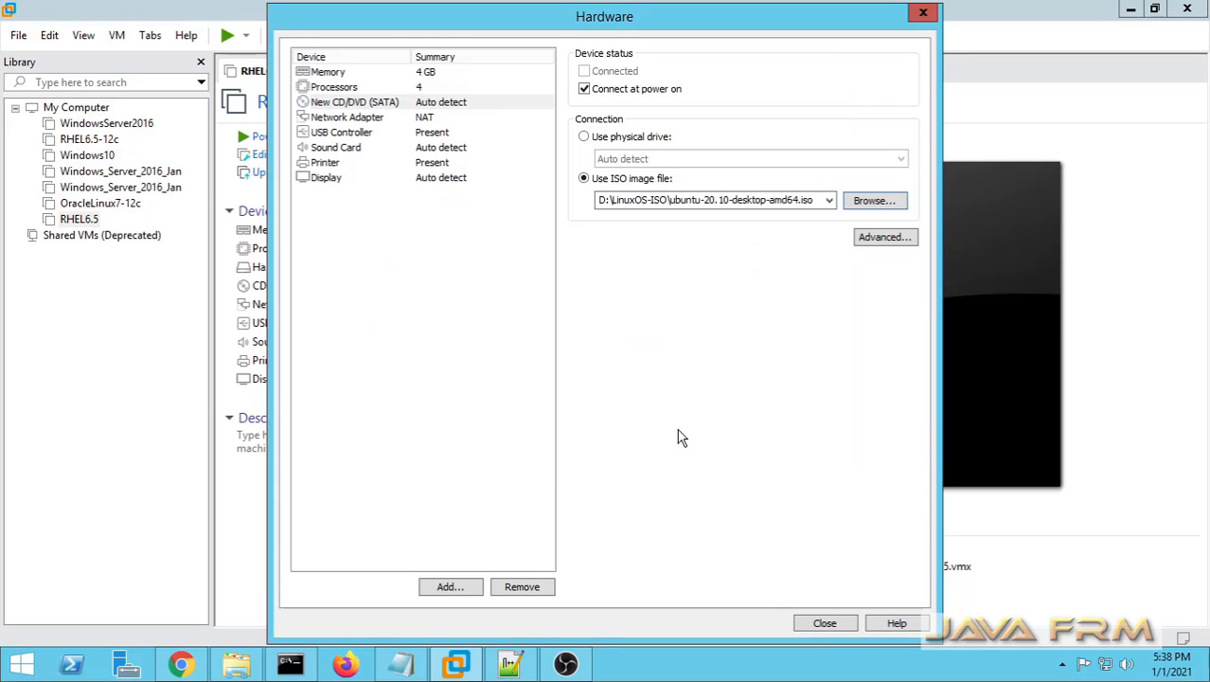
Step: Check the network adapter, sound card, printer and display settings, and finish creating the virtual machine
left_click(367, 120)
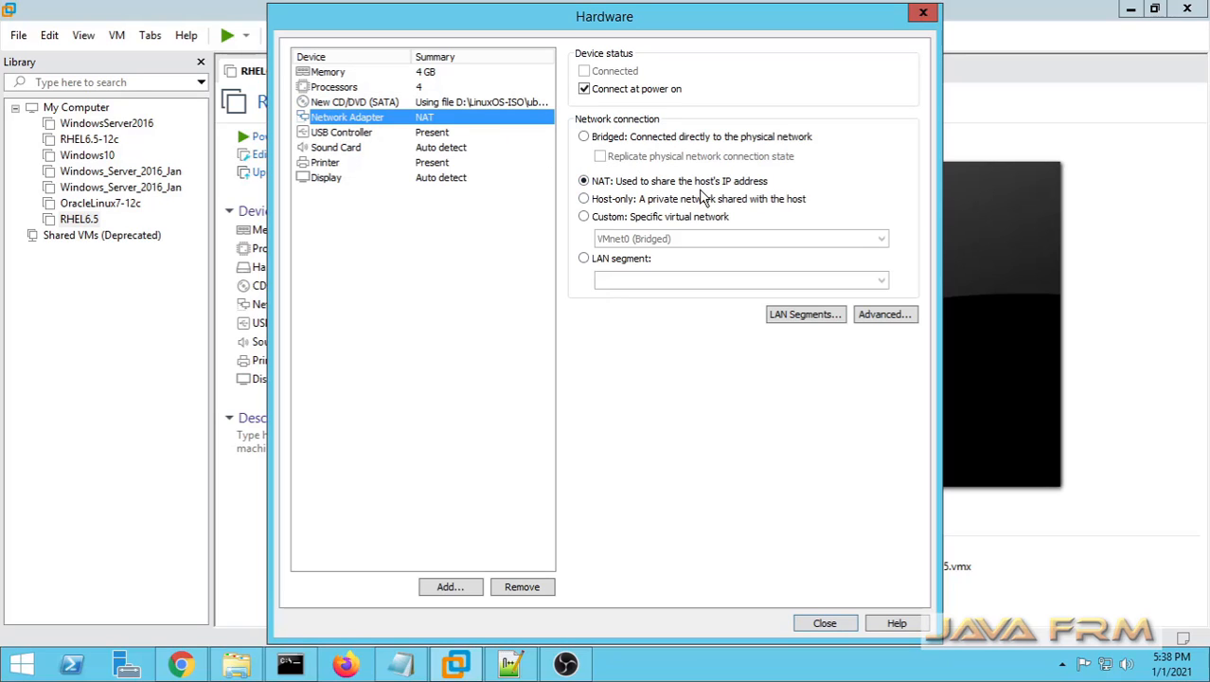
left_click(433, 149)
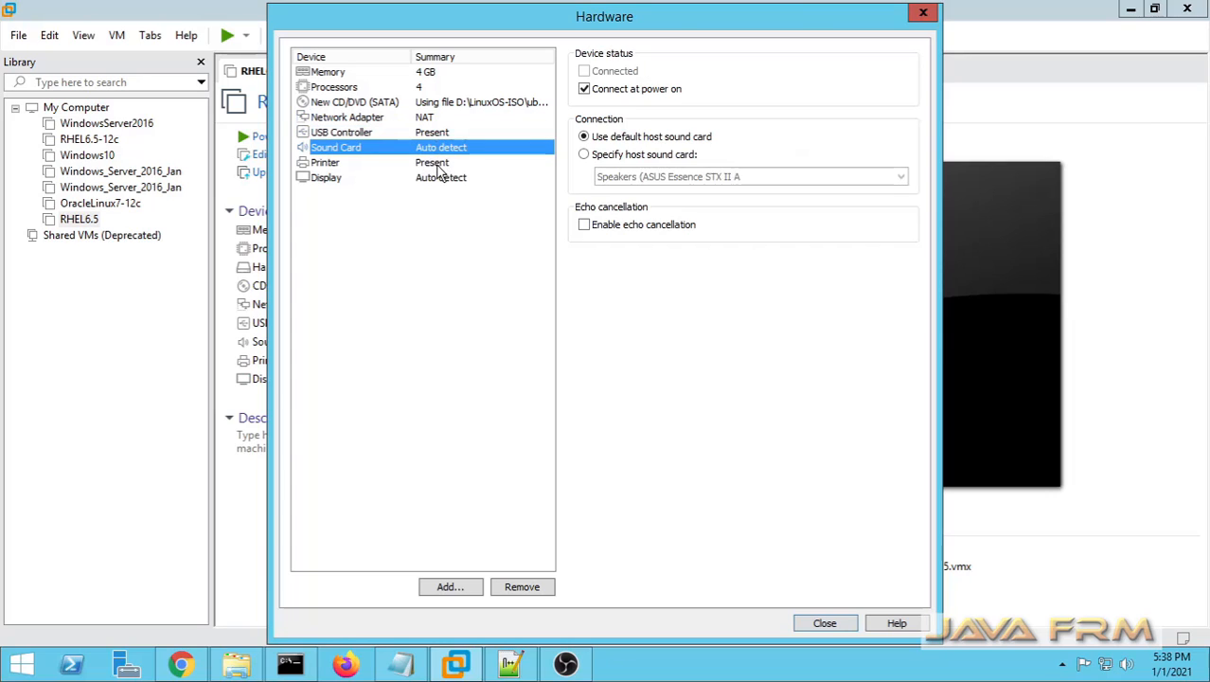
left_click(437, 165)
left_click(438, 175)
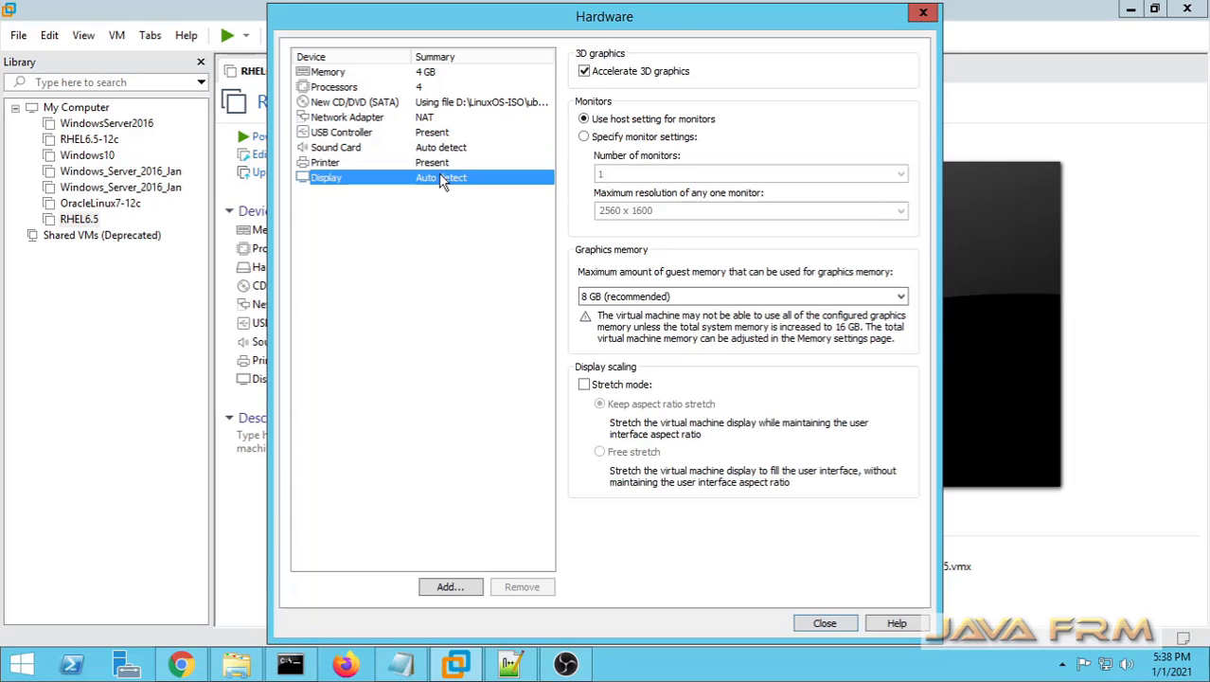
left_click(837, 629)
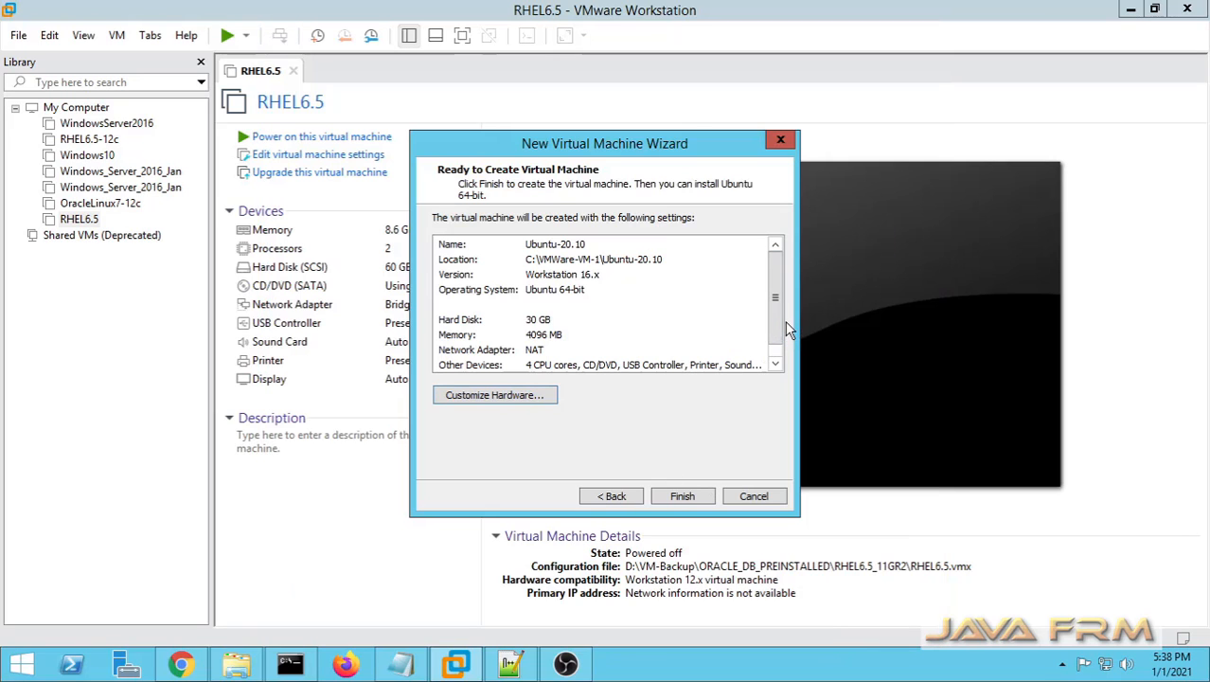
left_click_drag(773, 320, 783, 356)
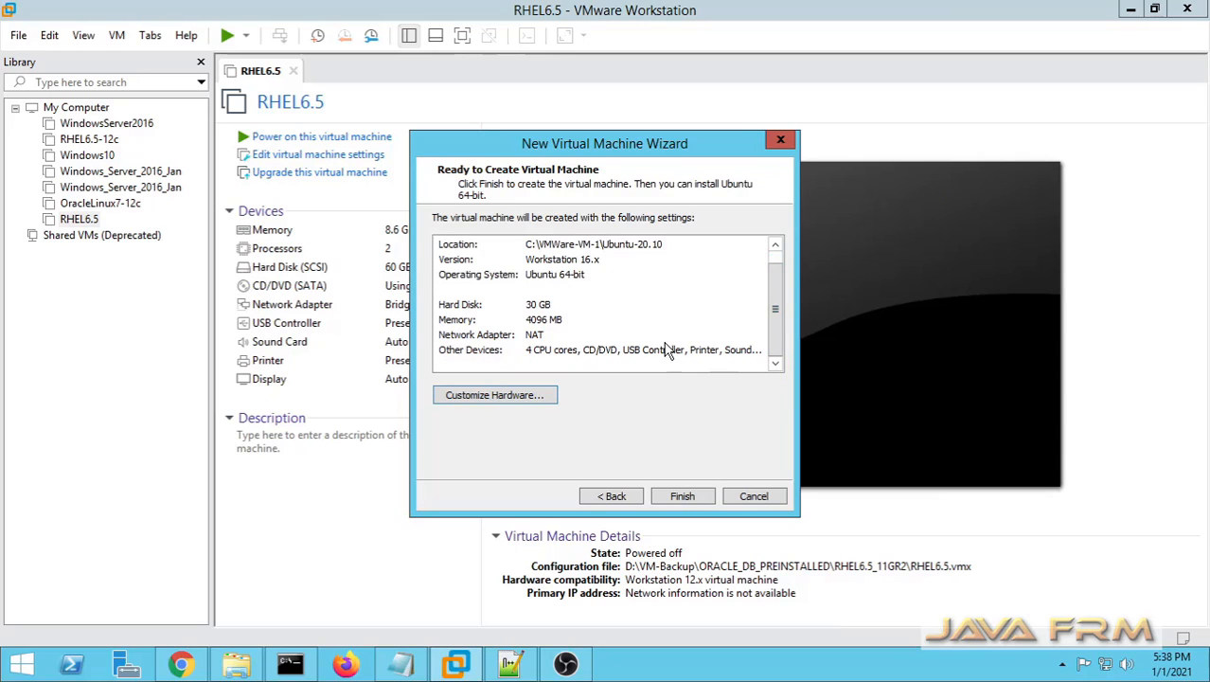
left_click(696, 499)
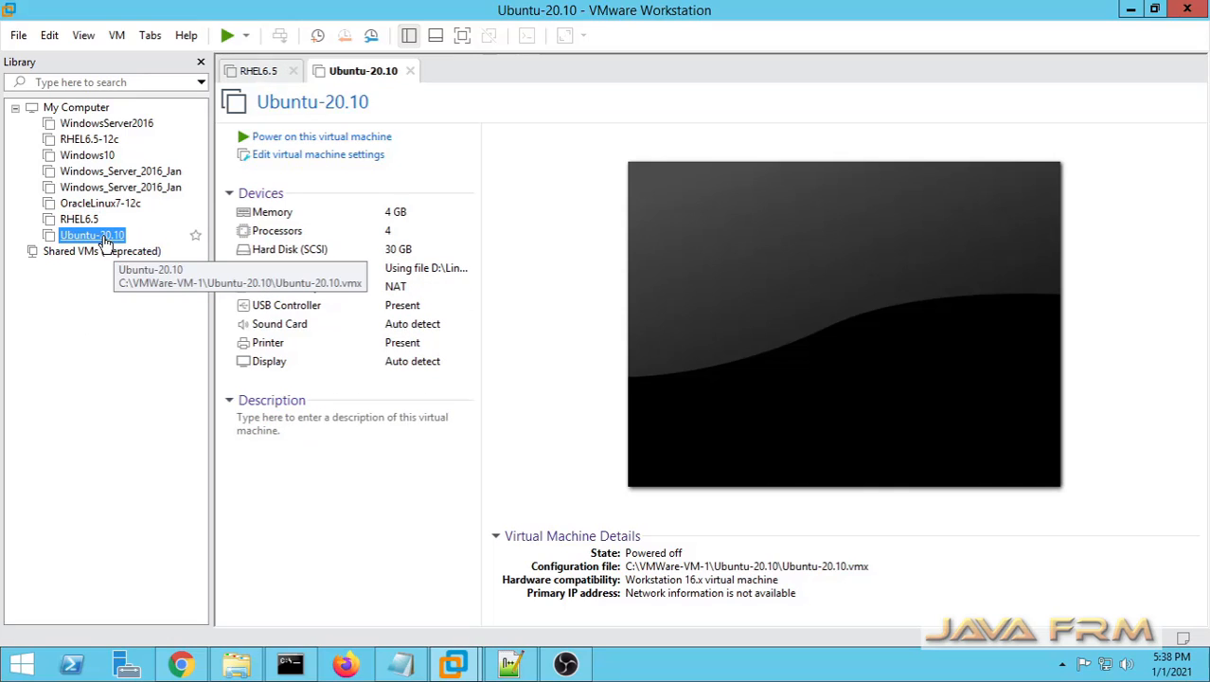
Step: Close the RHEL6.5 tab and power on the Ubuntu-20.10 machine, booting the Ubuntu entry in GRUB
left_click(292, 70)
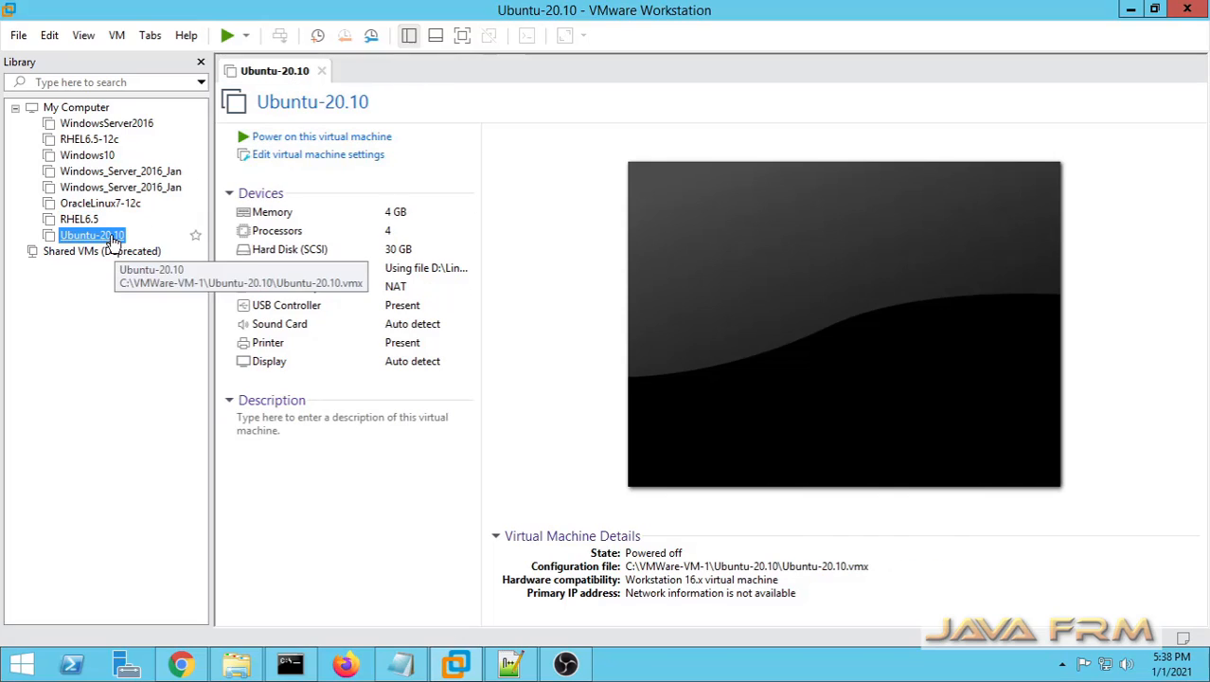
left_click(303, 138)
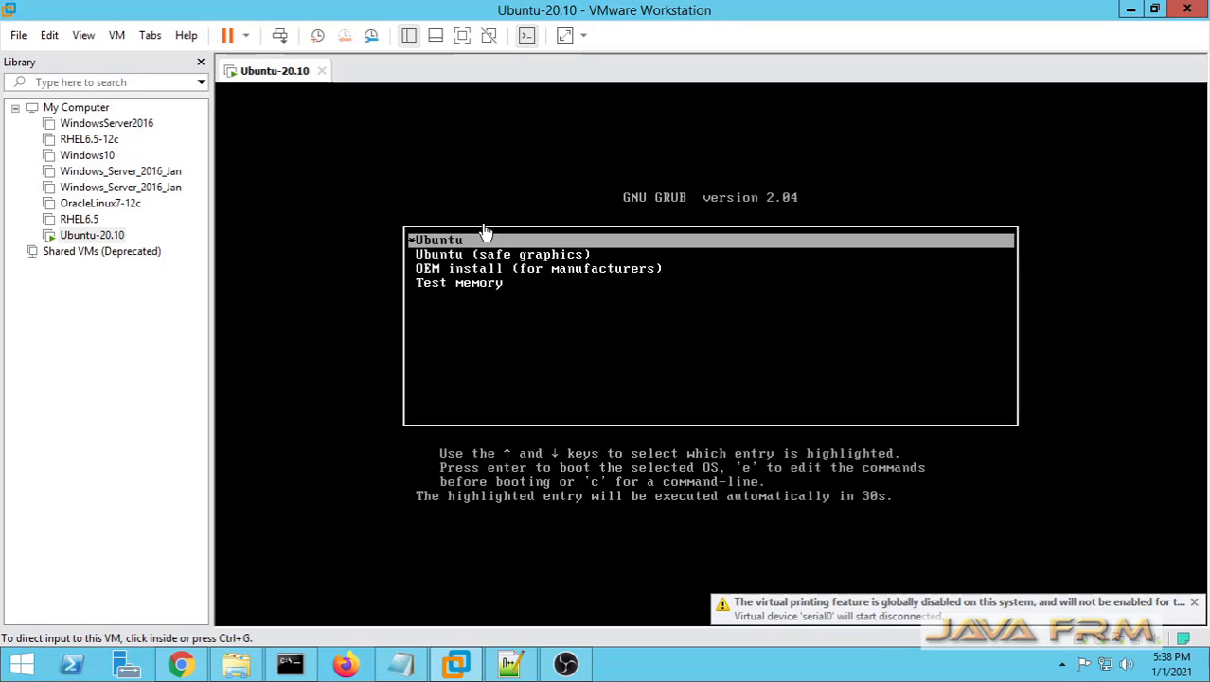
left_click(1192, 603)
left_click(707, 310)
key("Return")
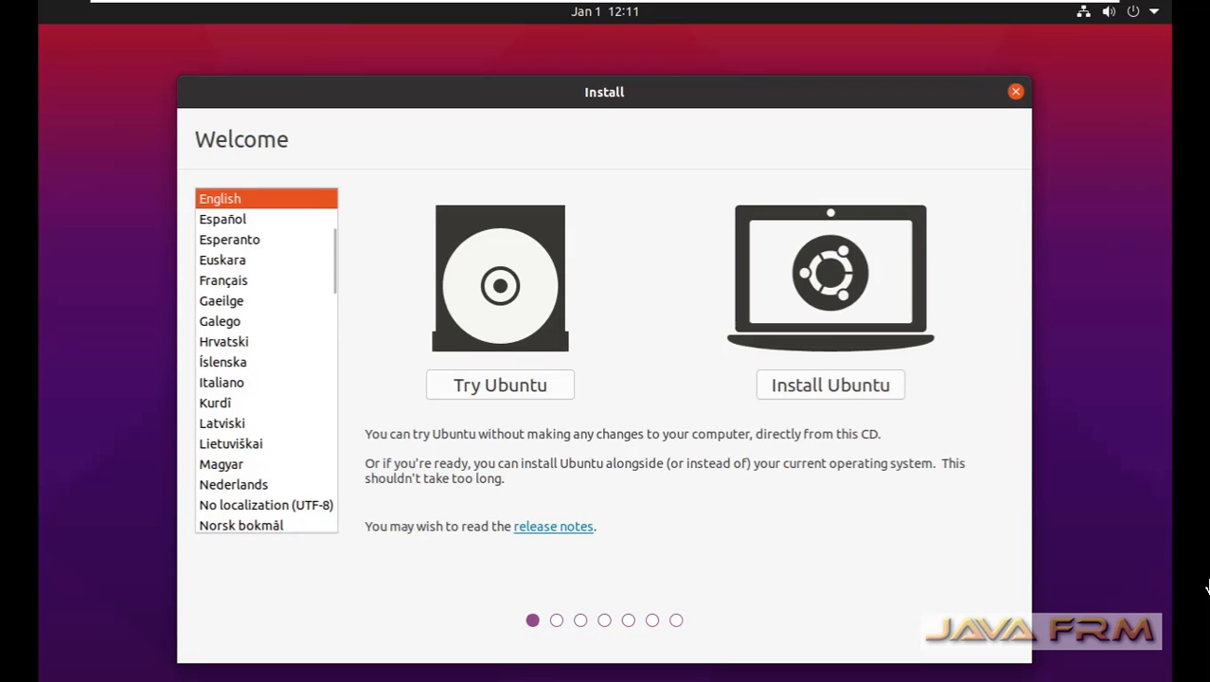
Step: Start the Ubuntu installation with English as the language
left_click(809, 392)
left_click(809, 387)
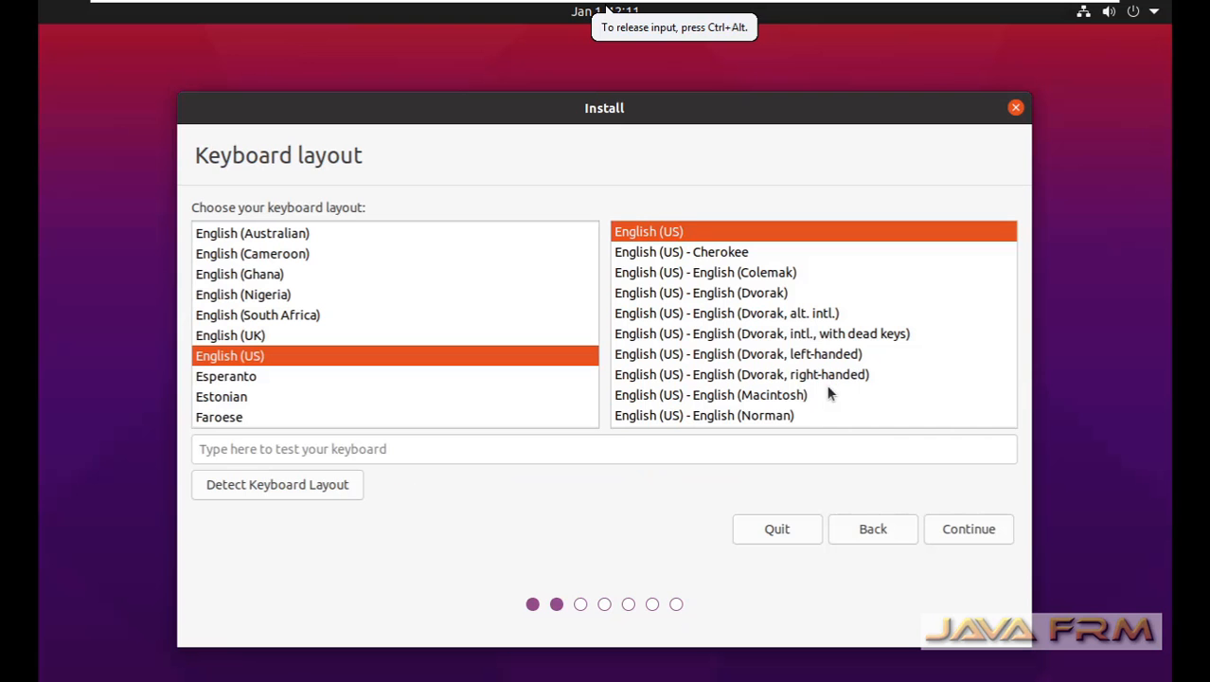
Step: Accept the English (US) keyboard layout and choose the normal installation without downloading updates while installing
left_click(951, 530)
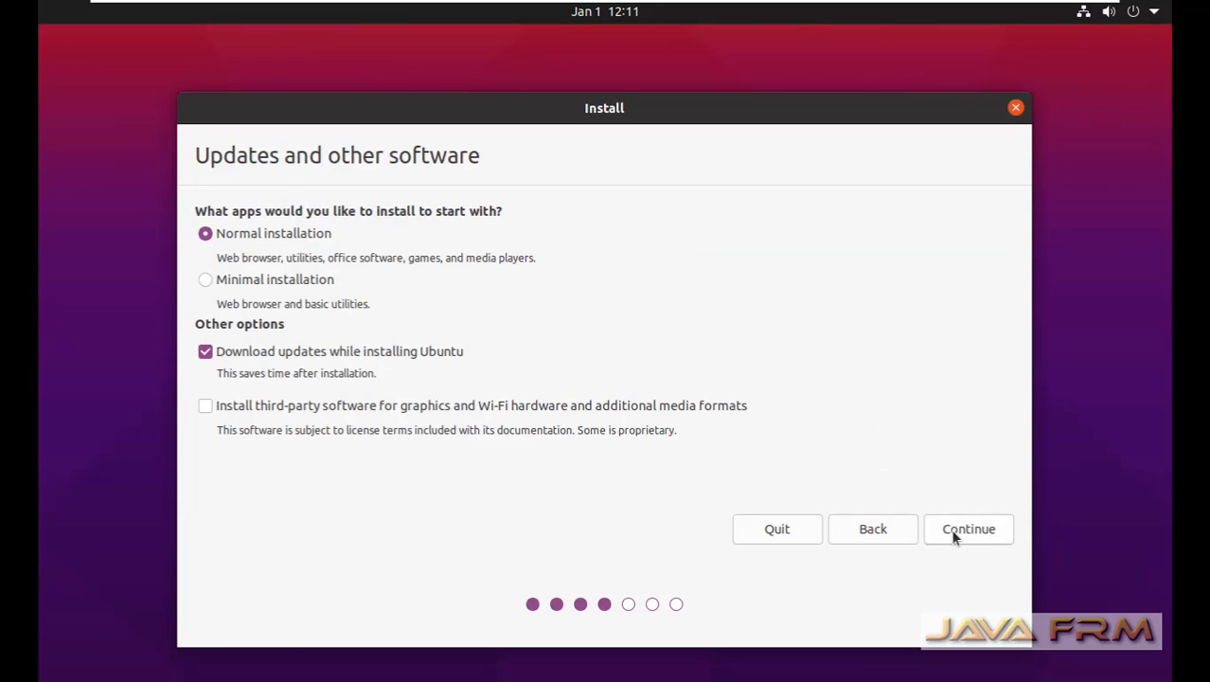
left_click(205, 353)
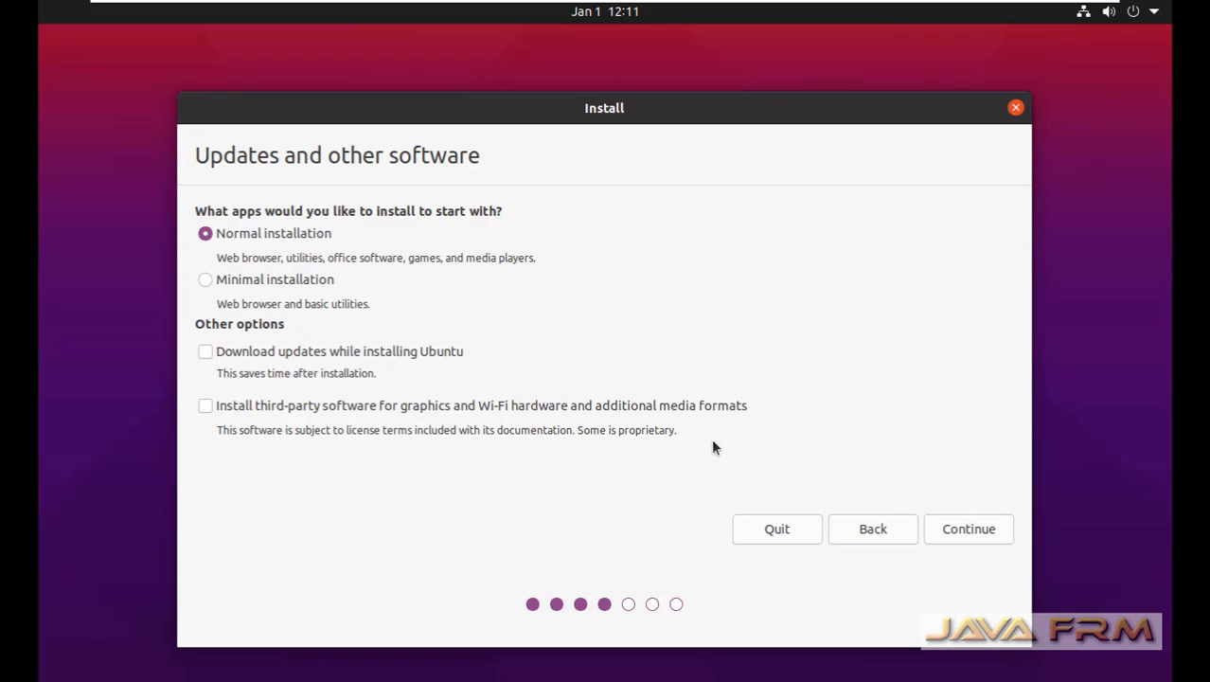
left_click(959, 535)
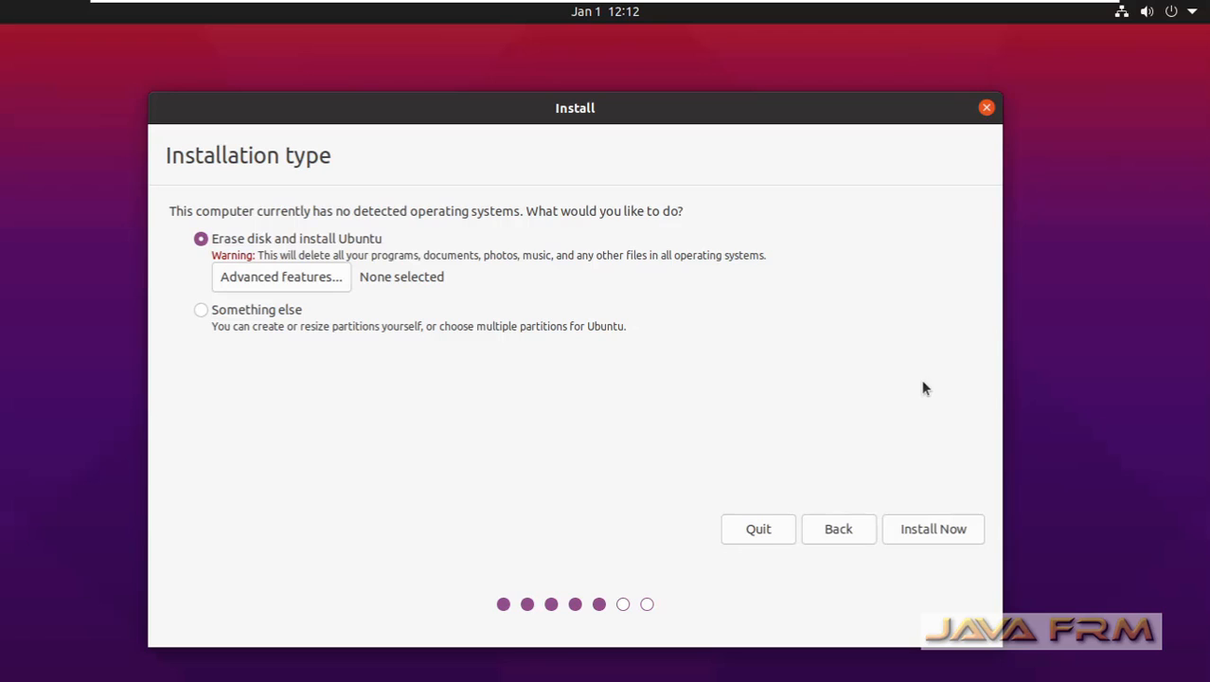
Step: Start the installation with the disk erased, confirm the disk changes, and set the location to Kolkata
left_click(928, 535)
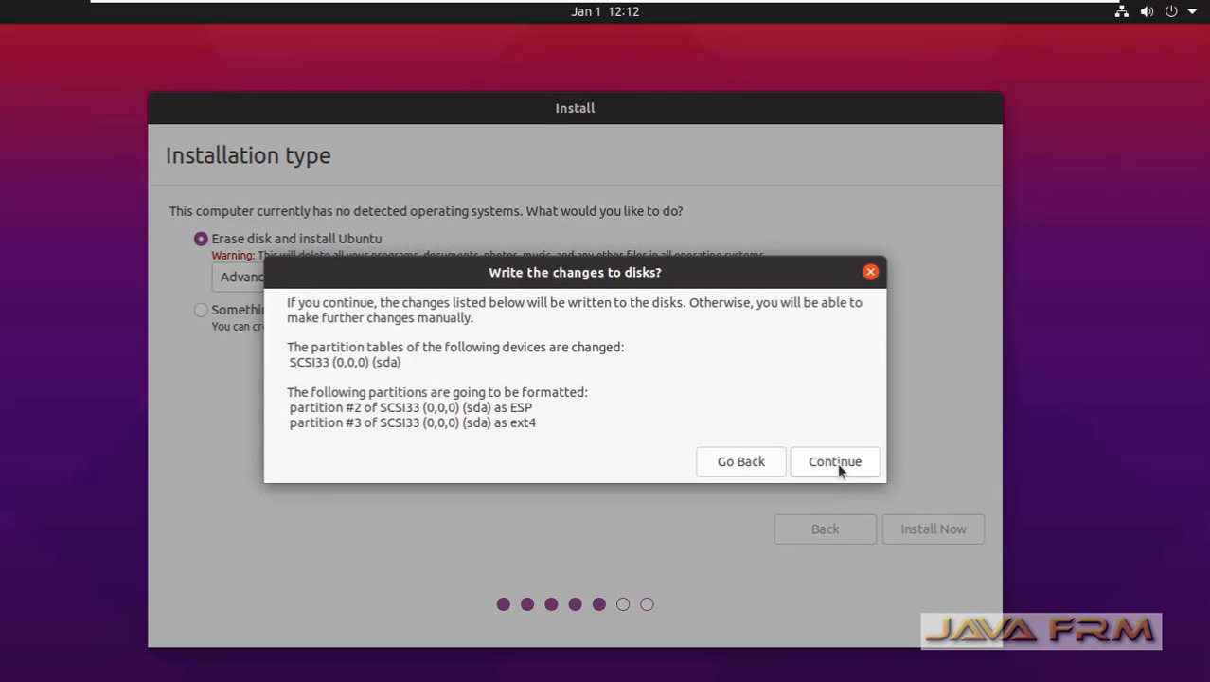
left_click(837, 462)
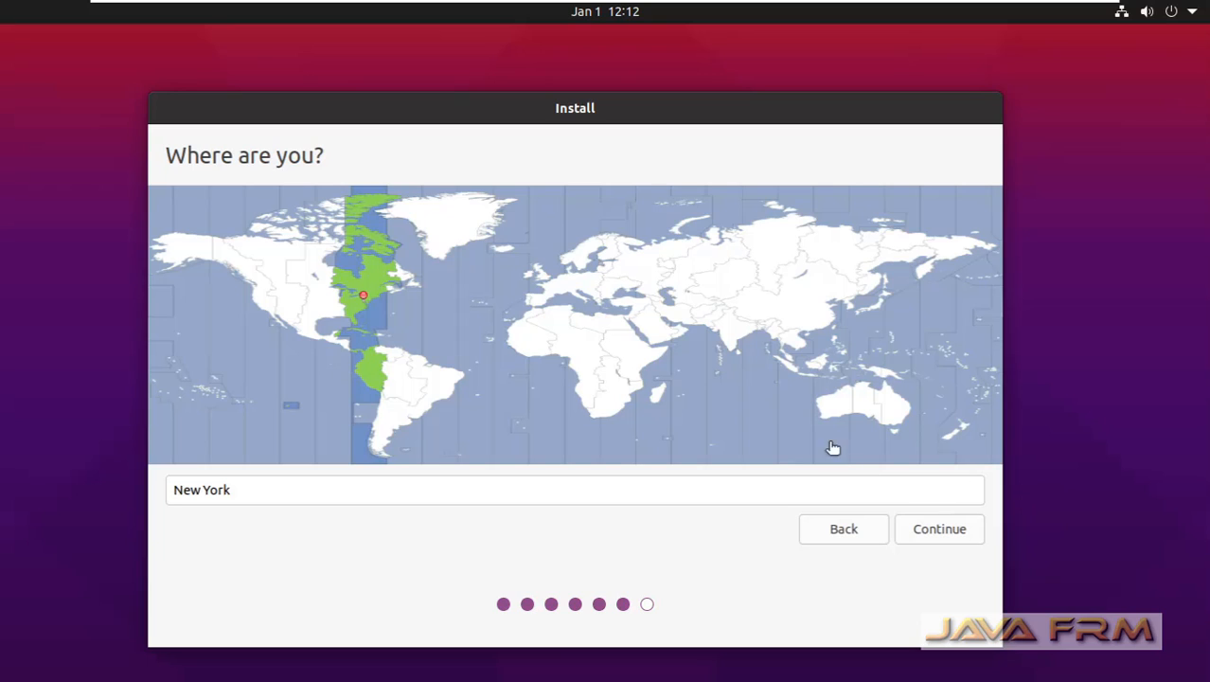
left_click(726, 333)
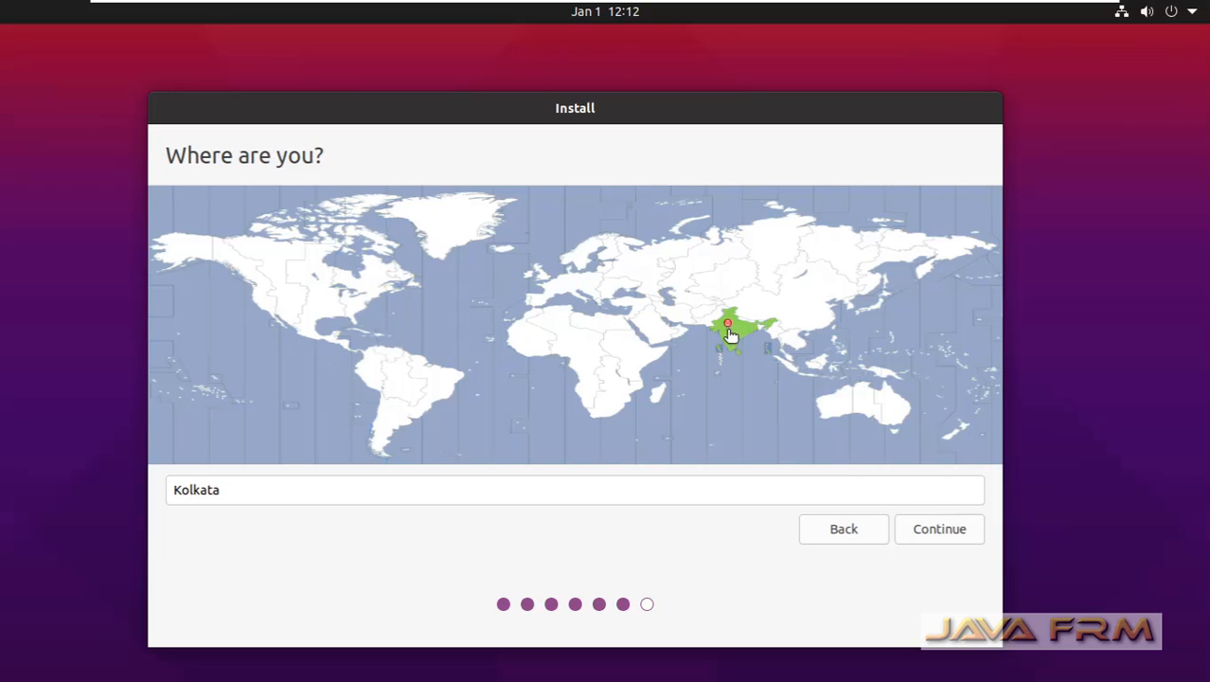
left_click(943, 536)
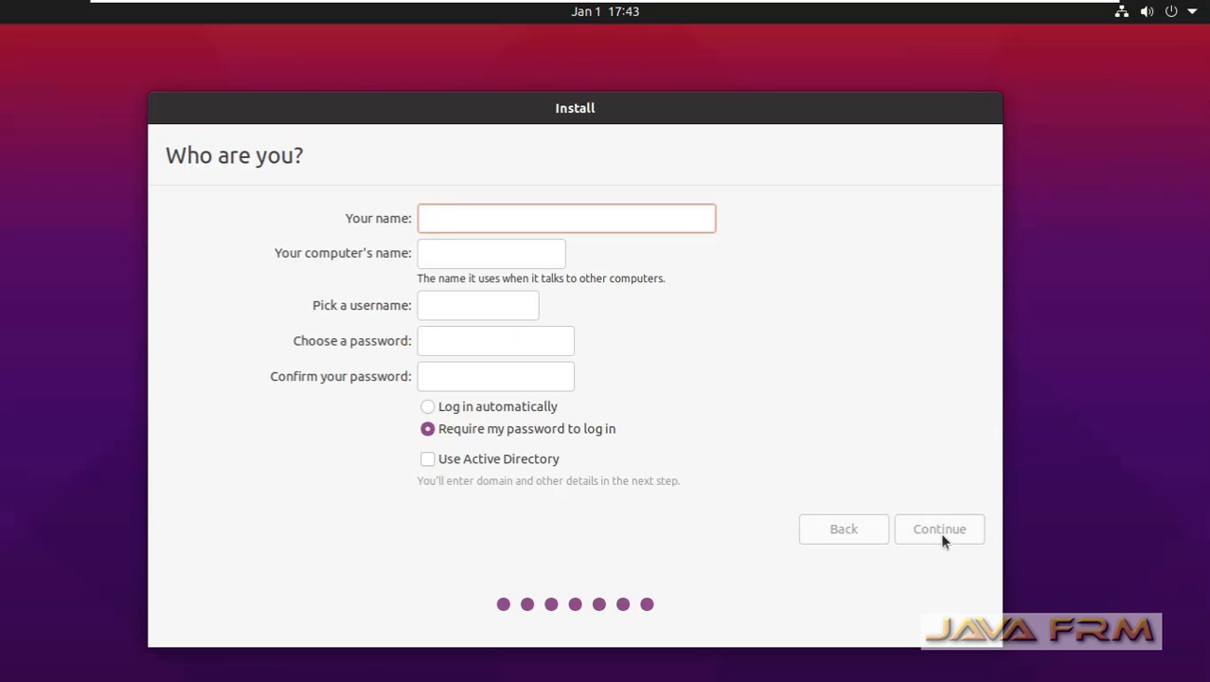
Step: Enter the user's name and set the computer's name to ubuntu2010
type("ramanathan")
key("Tab")
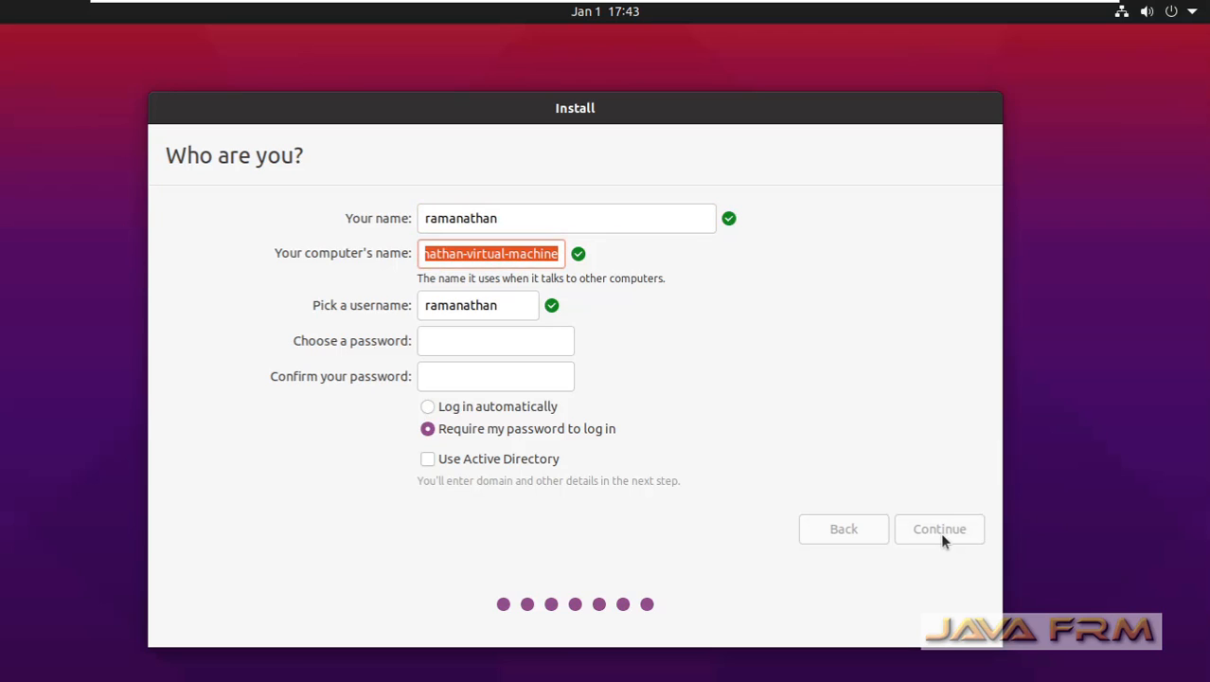
type("ubuntu")
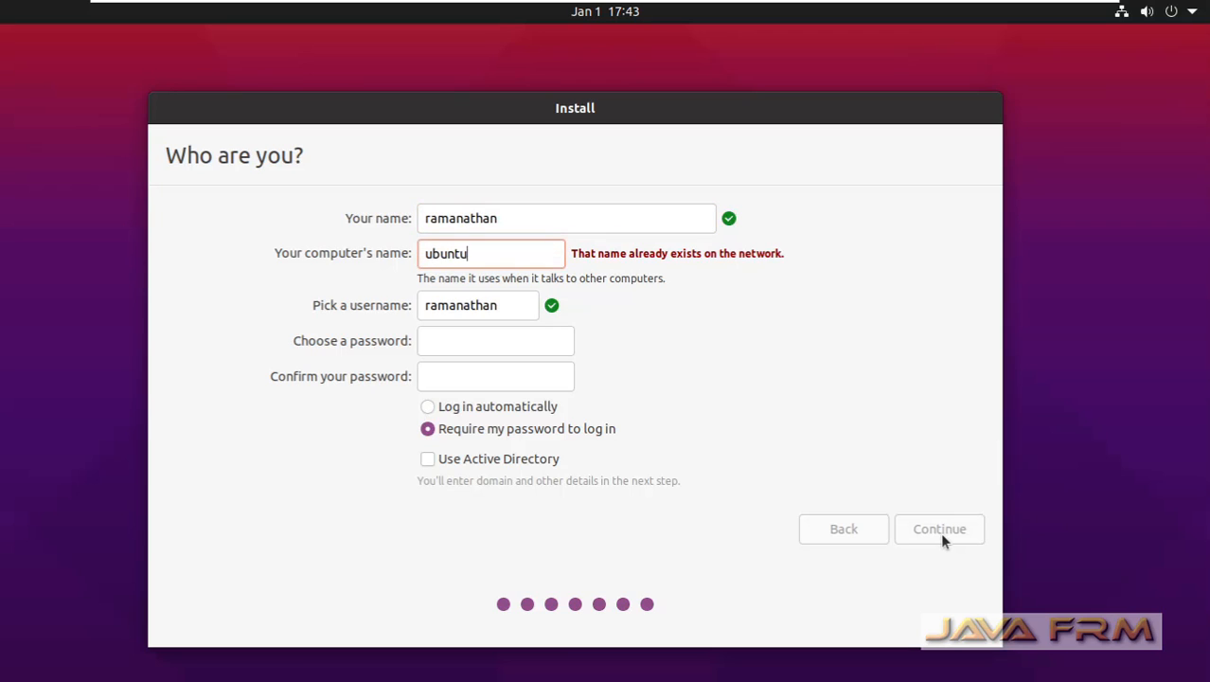
type("20")
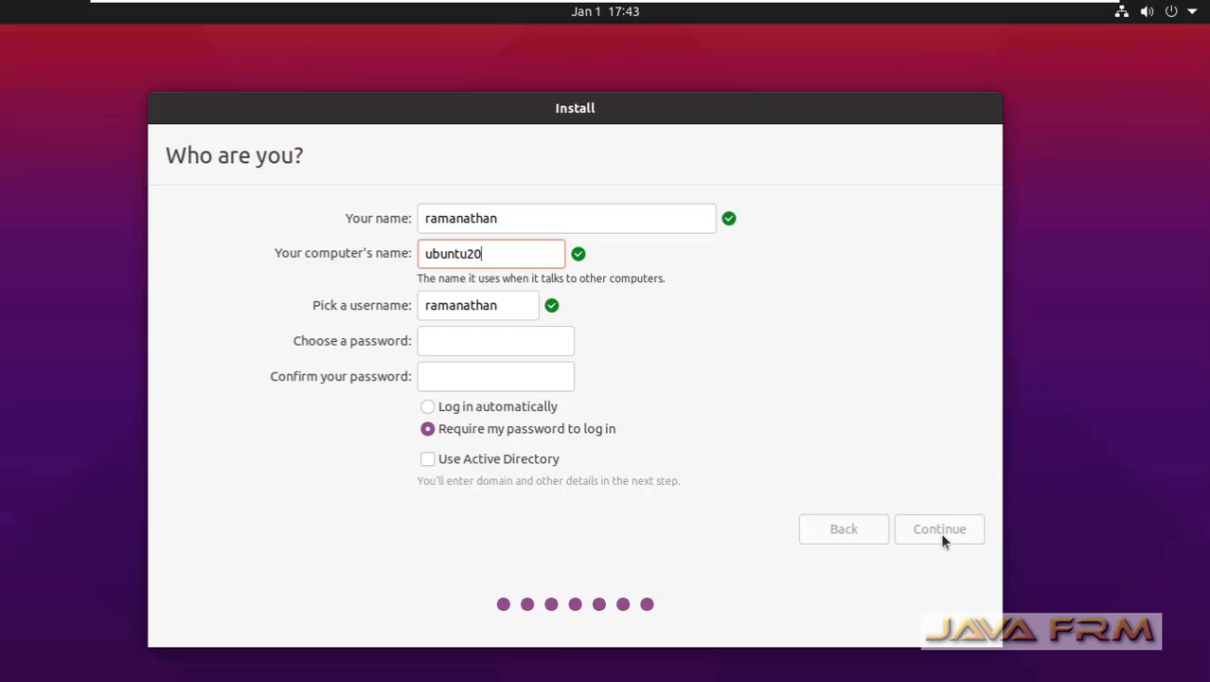
type("10")
Step: Enter and confirm the account password, run the installation, and restart the machine once it completes
left_click(458, 346)
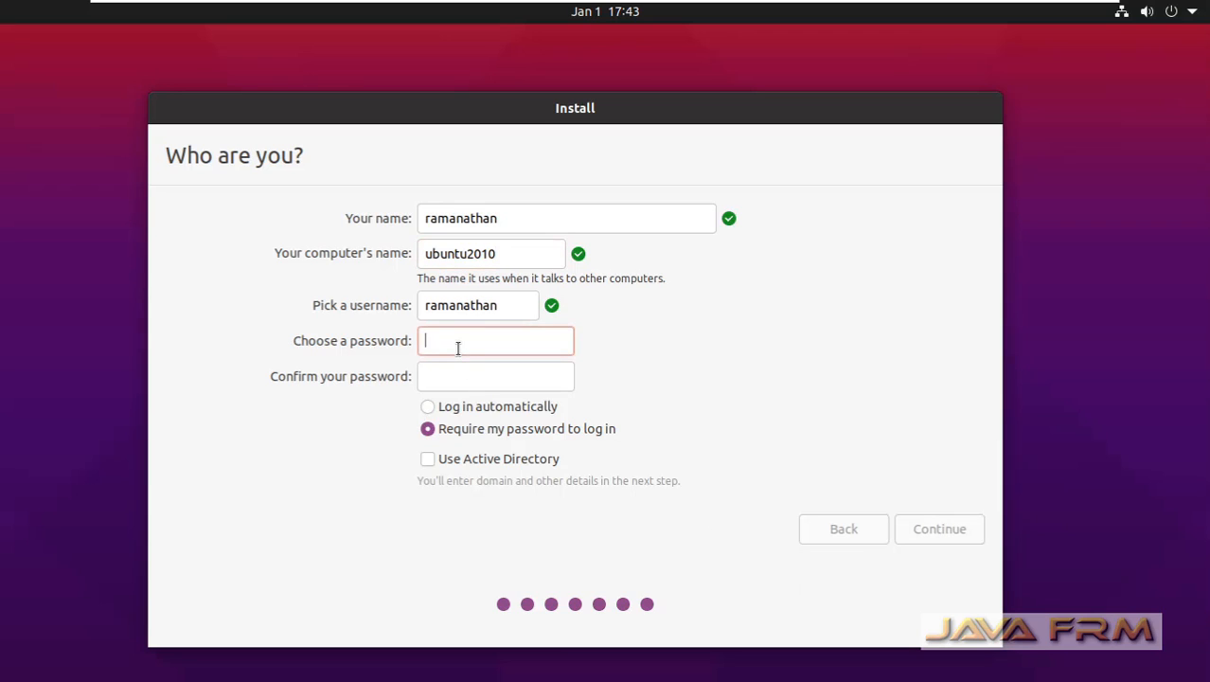
key("Tab")
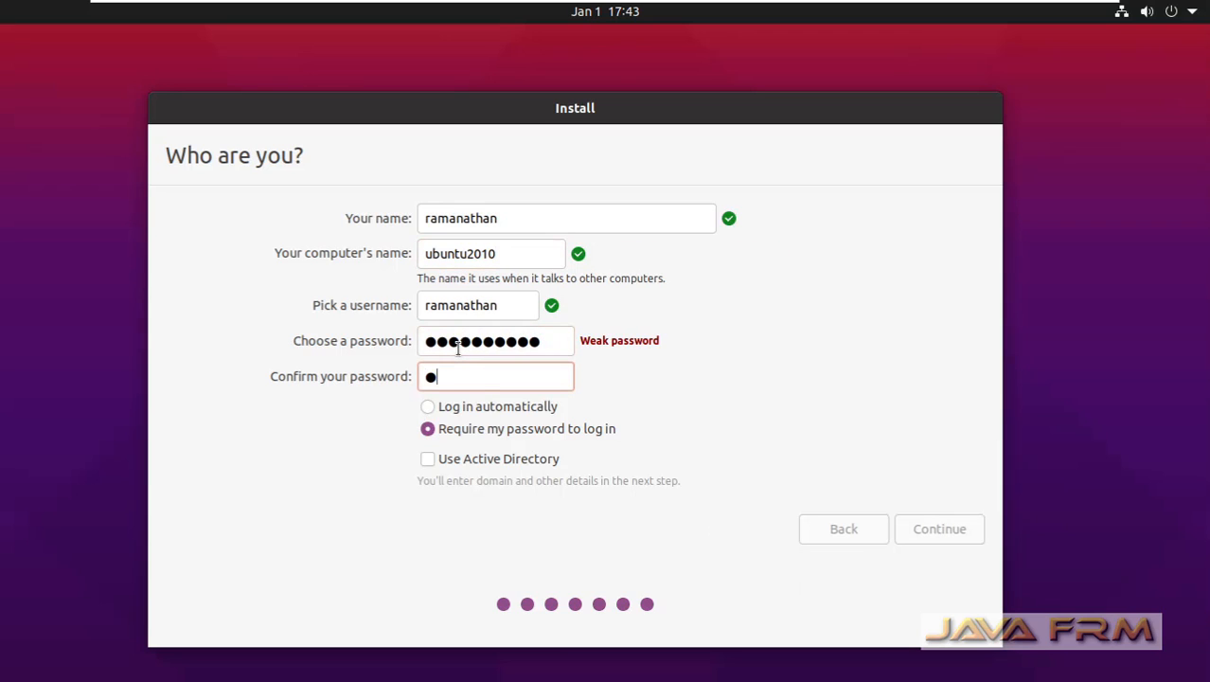
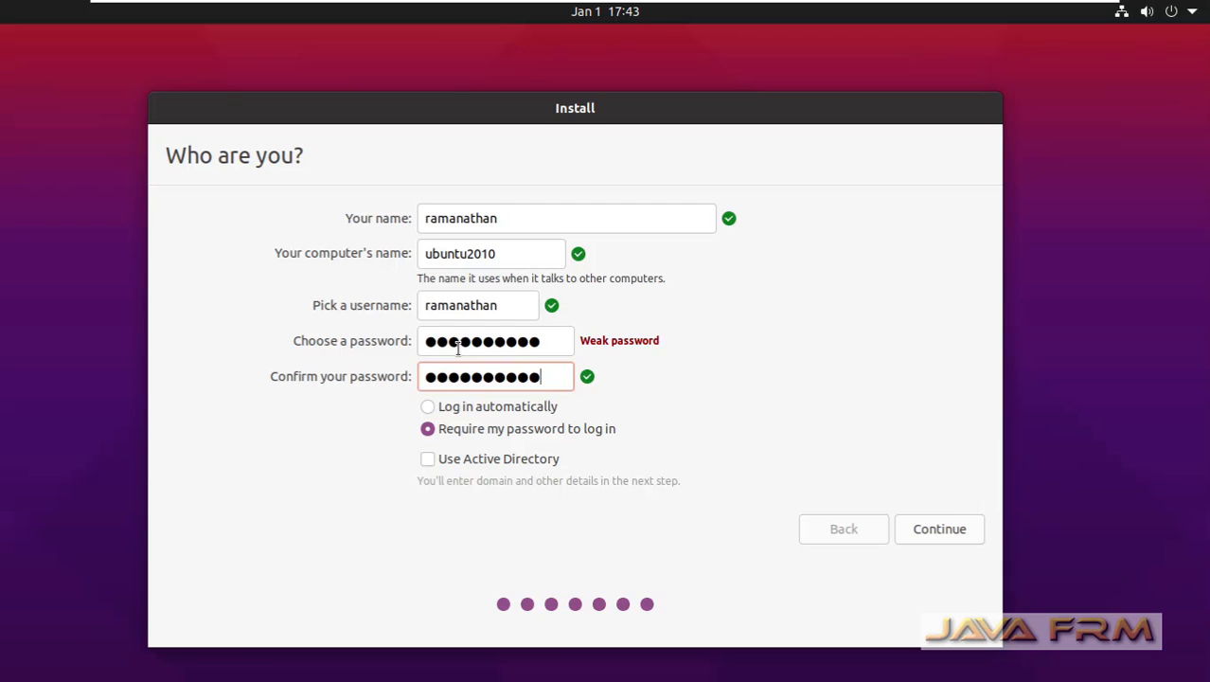
left_click(947, 528)
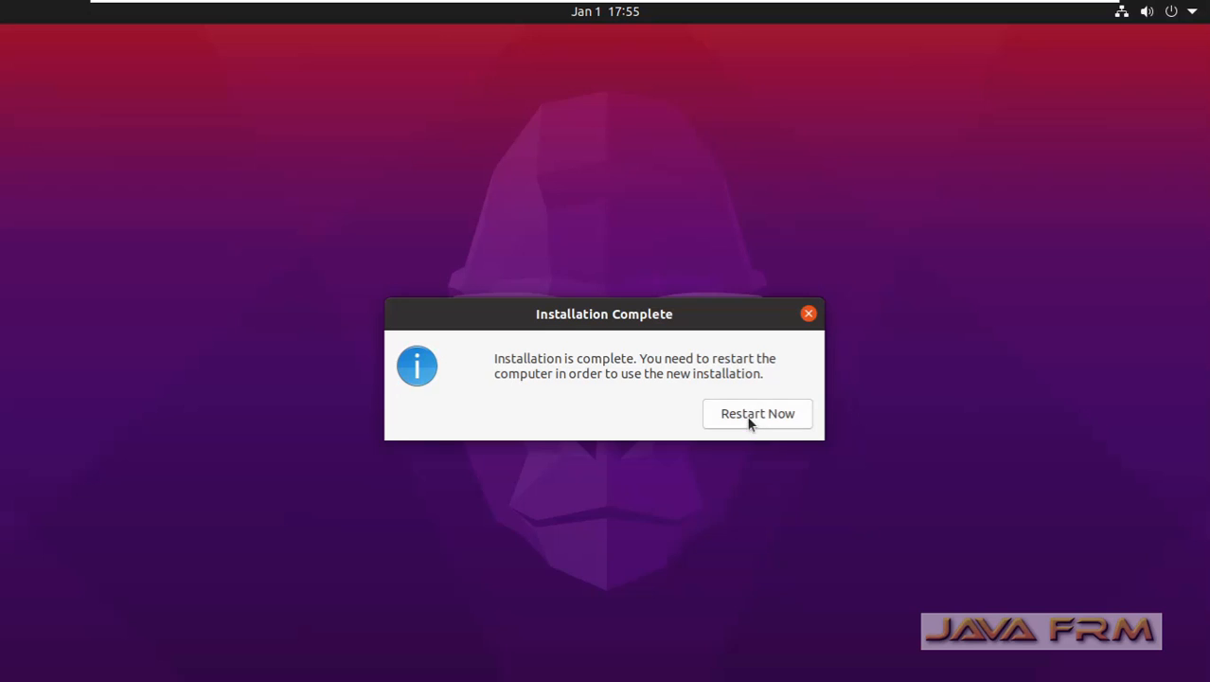
left_click(747, 416)
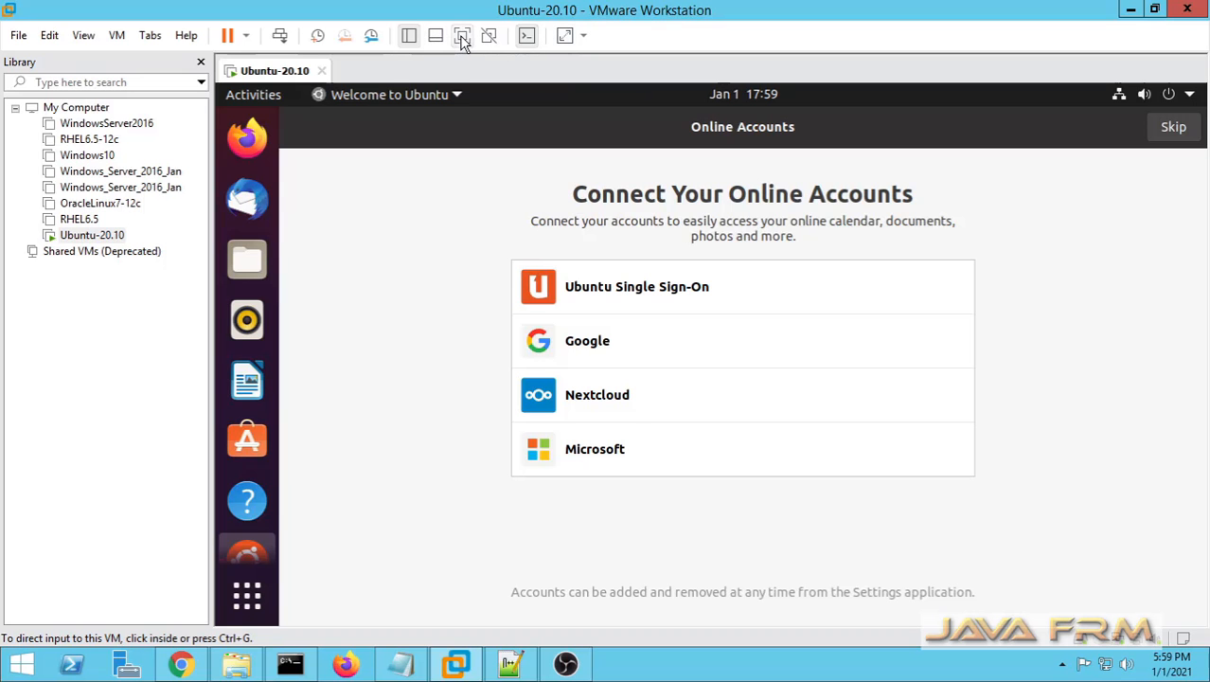
Step: Show the virtual machine in full screen, skip the online accounts, and choose not to send system info
left_click(462, 35)
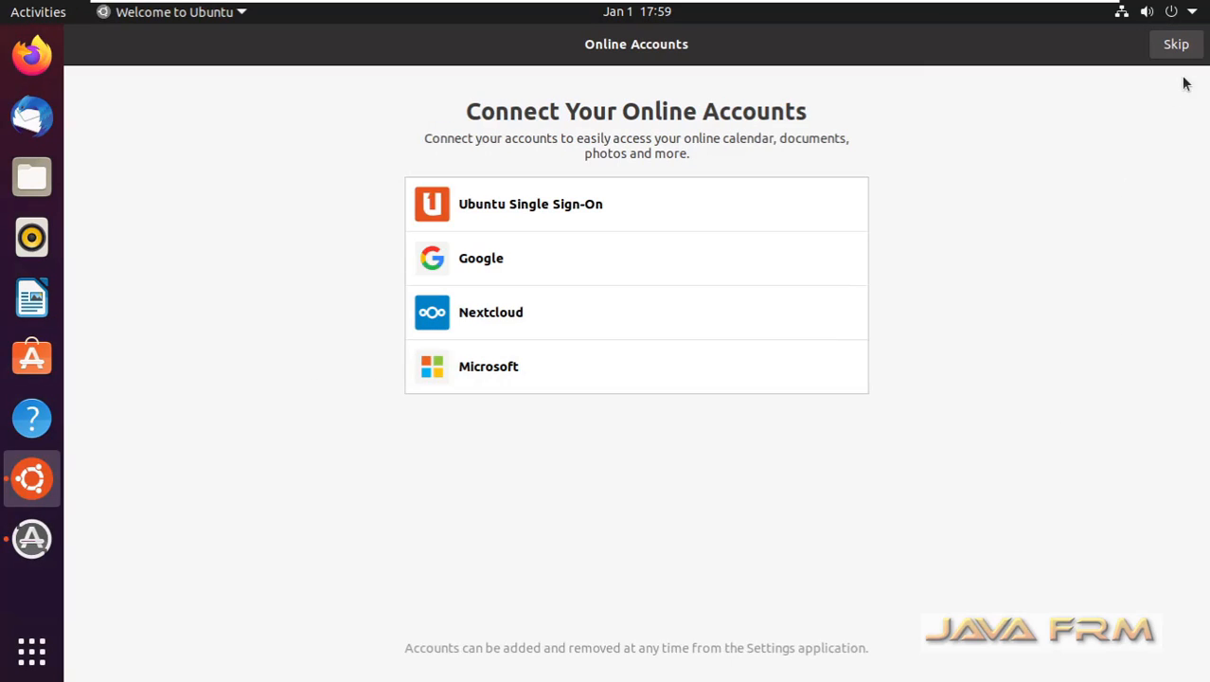
left_click(1176, 47)
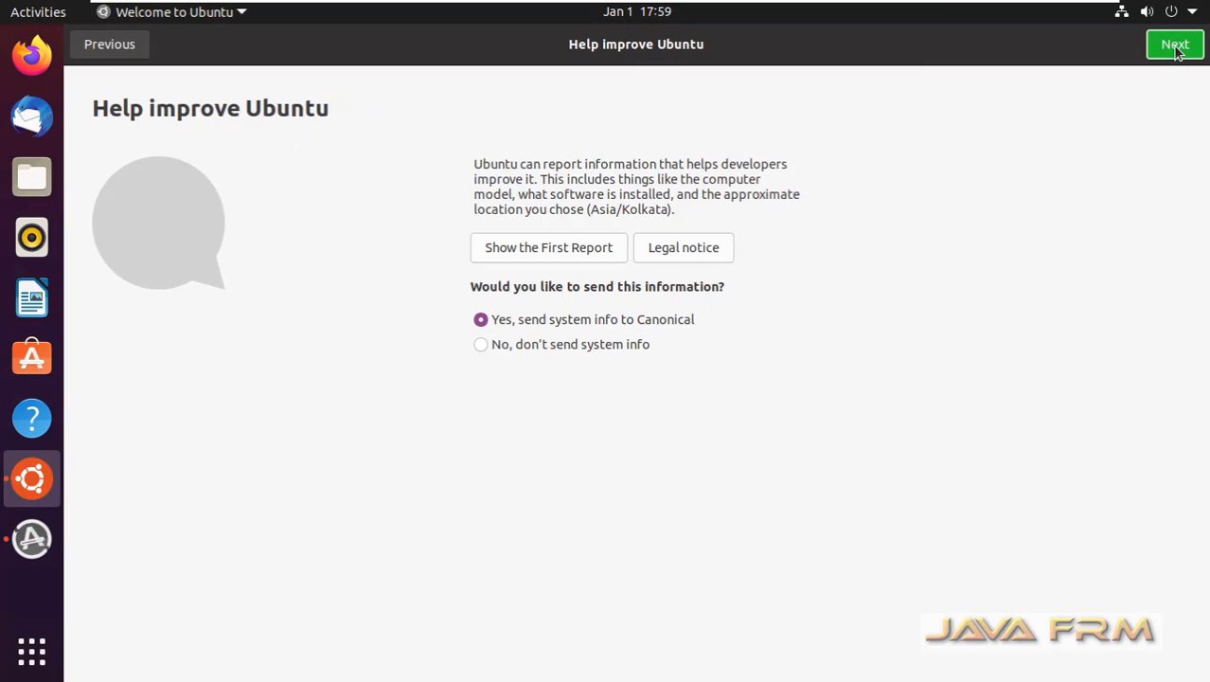
left_click(572, 345)
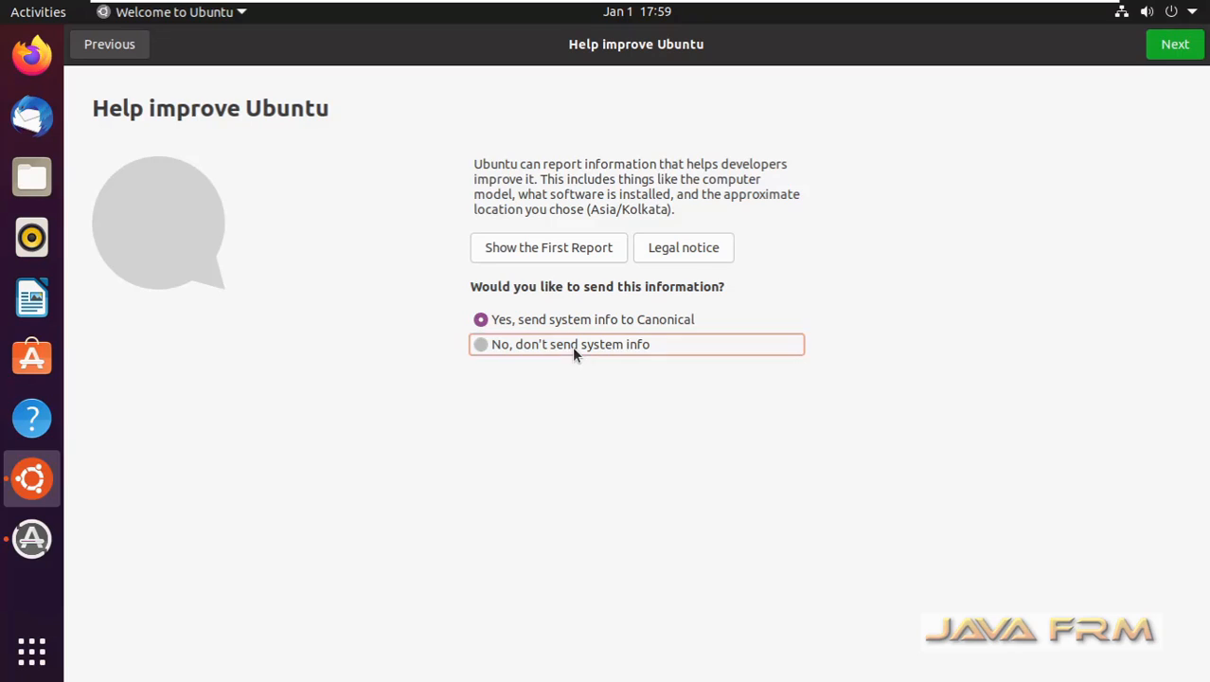
left_click(1178, 54)
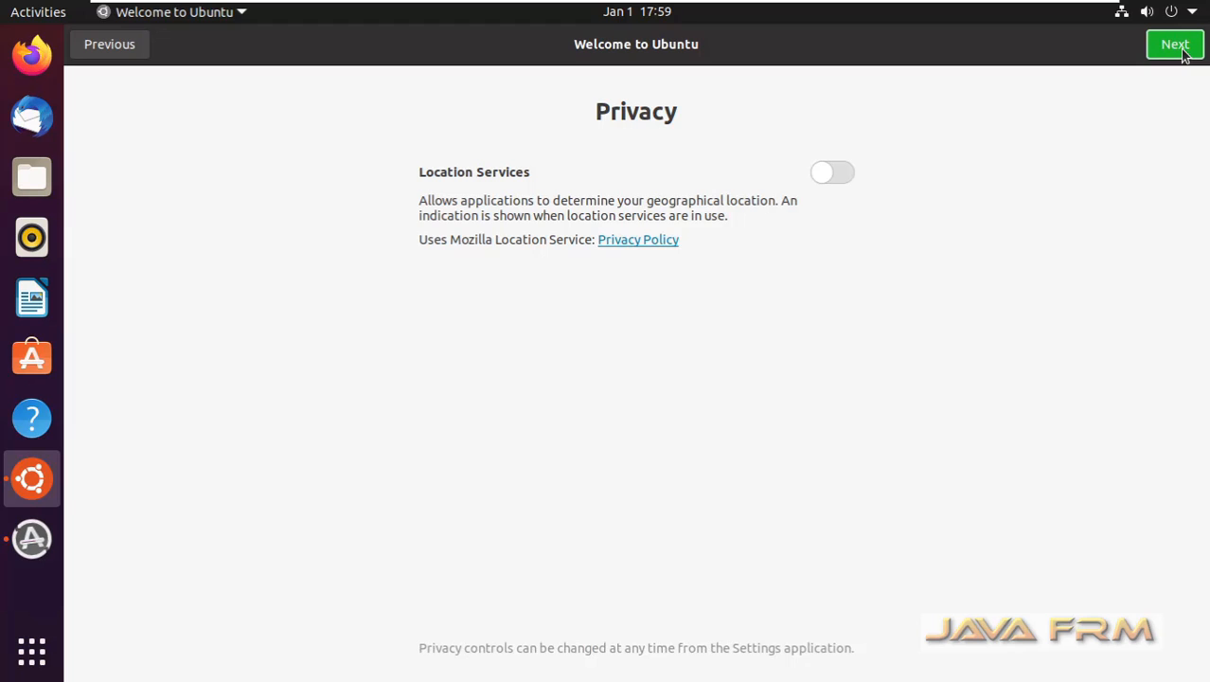
Step: Finish the Ubuntu welcome setup with location services off and postpone the software updates
left_click(1182, 55)
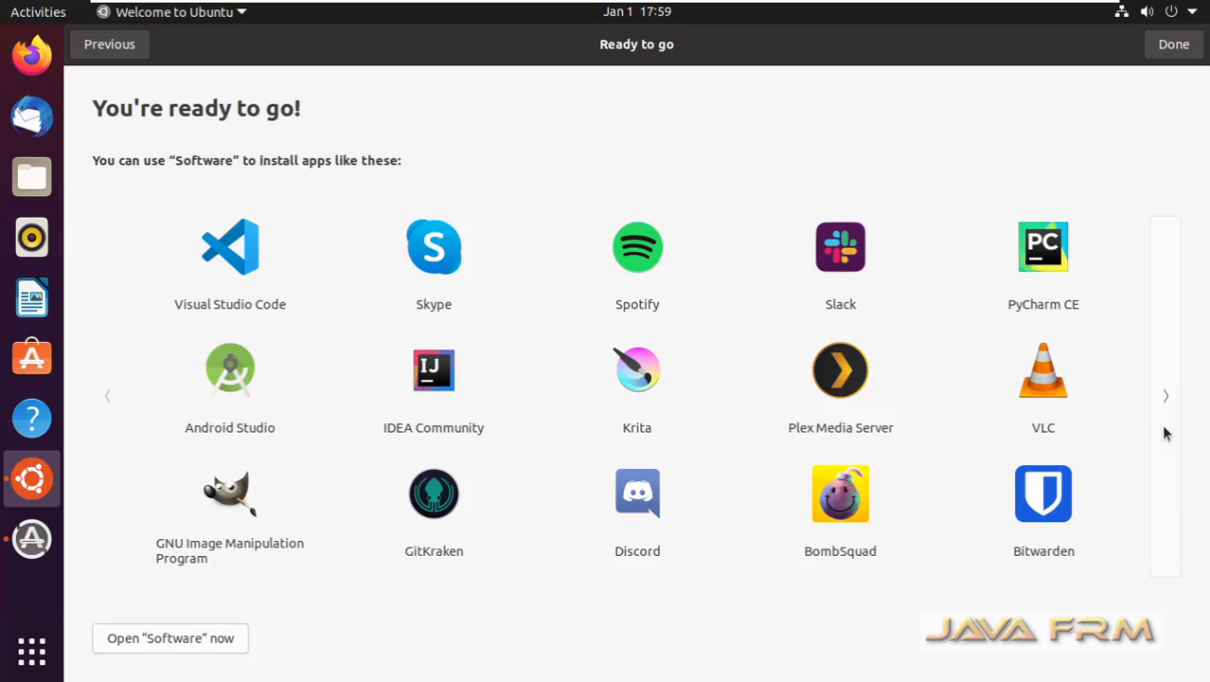
left_click(1161, 397)
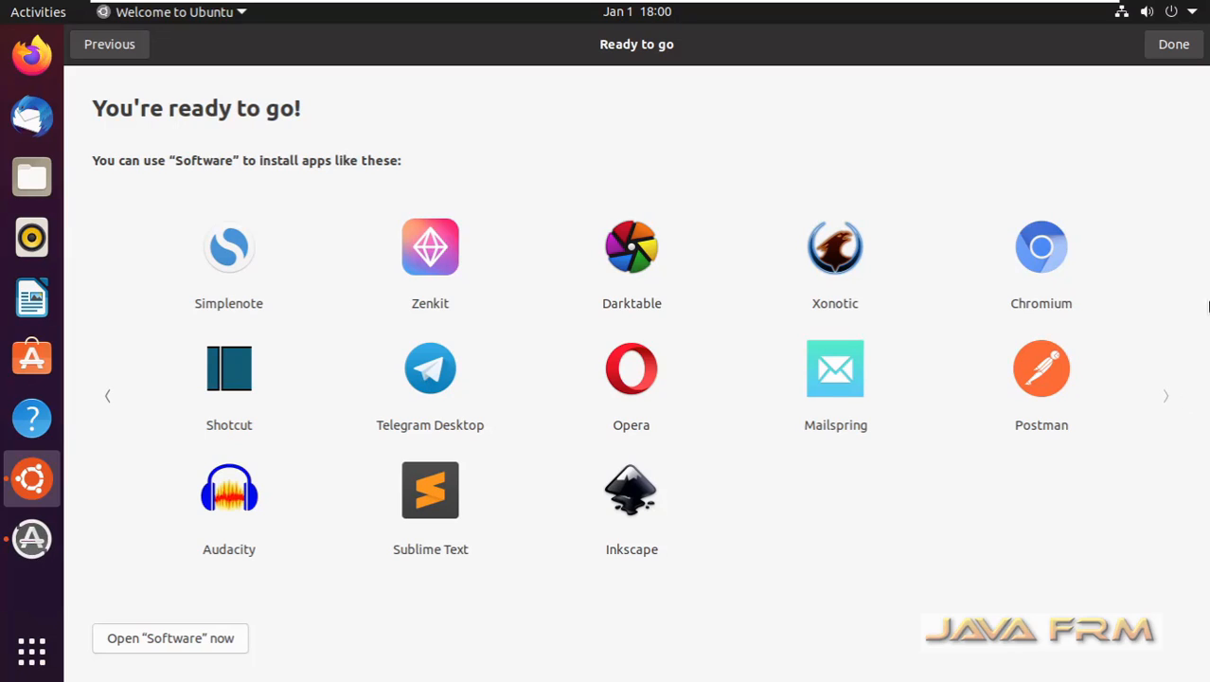
left_click(1174, 44)
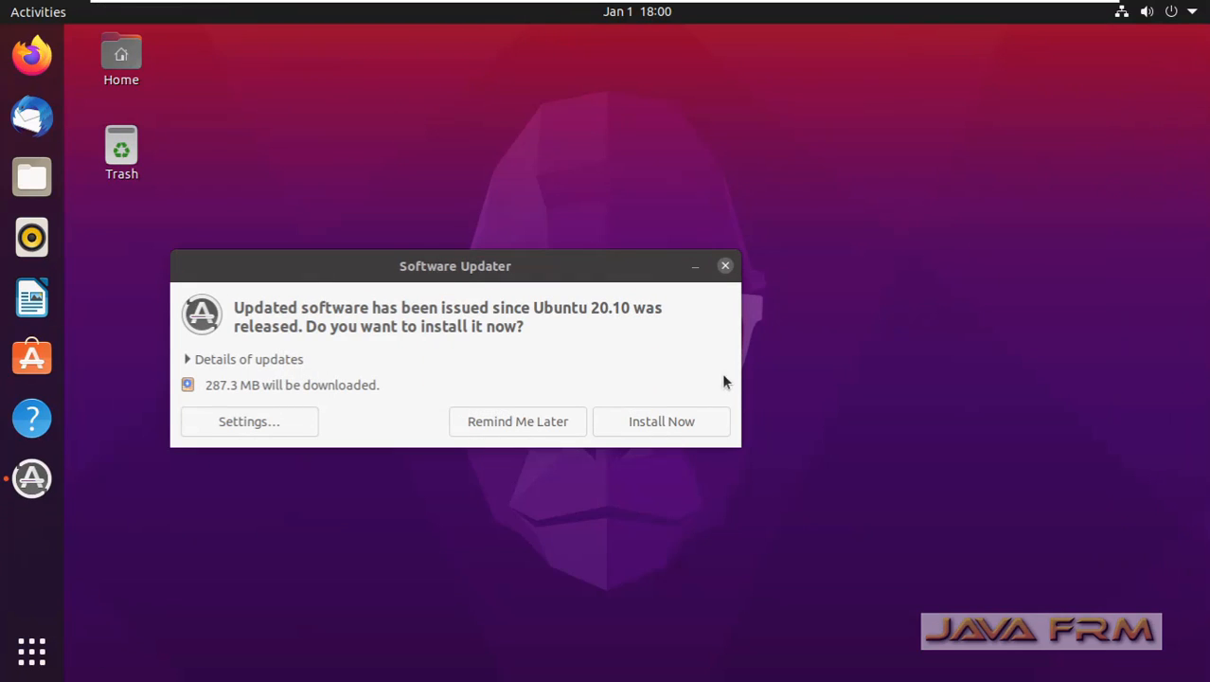
left_click(537, 426)
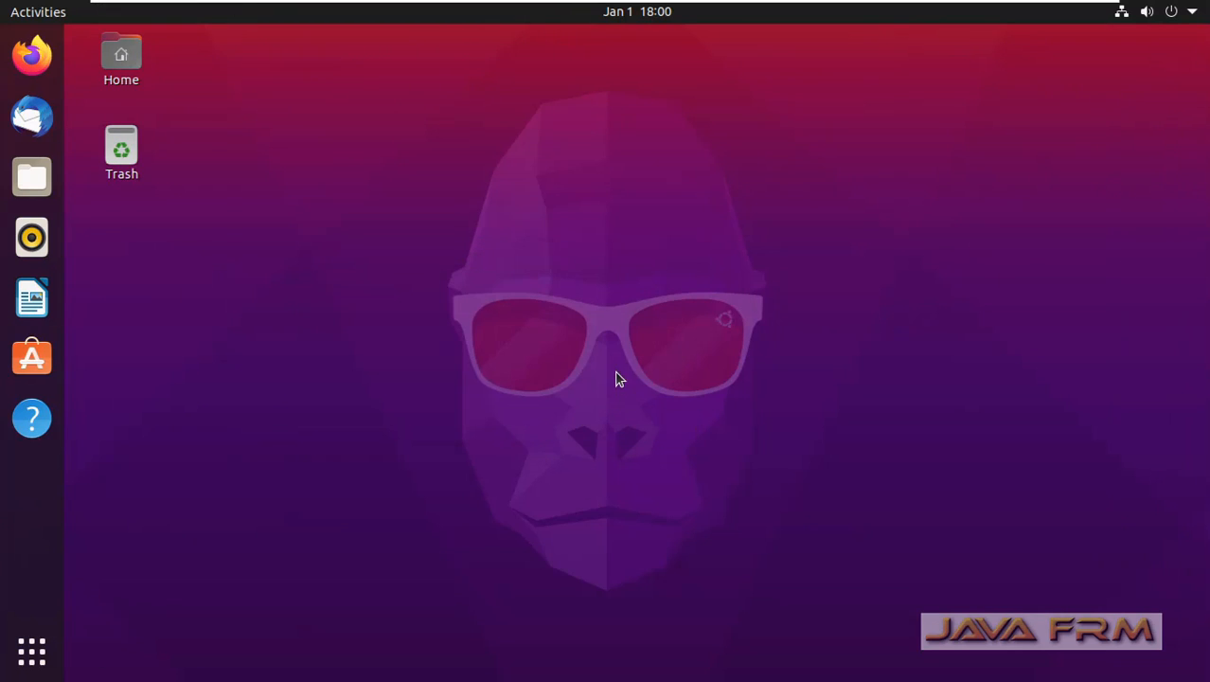
Step: Open a terminal in the Desktop folder and maximize its window
right_click(334, 110)
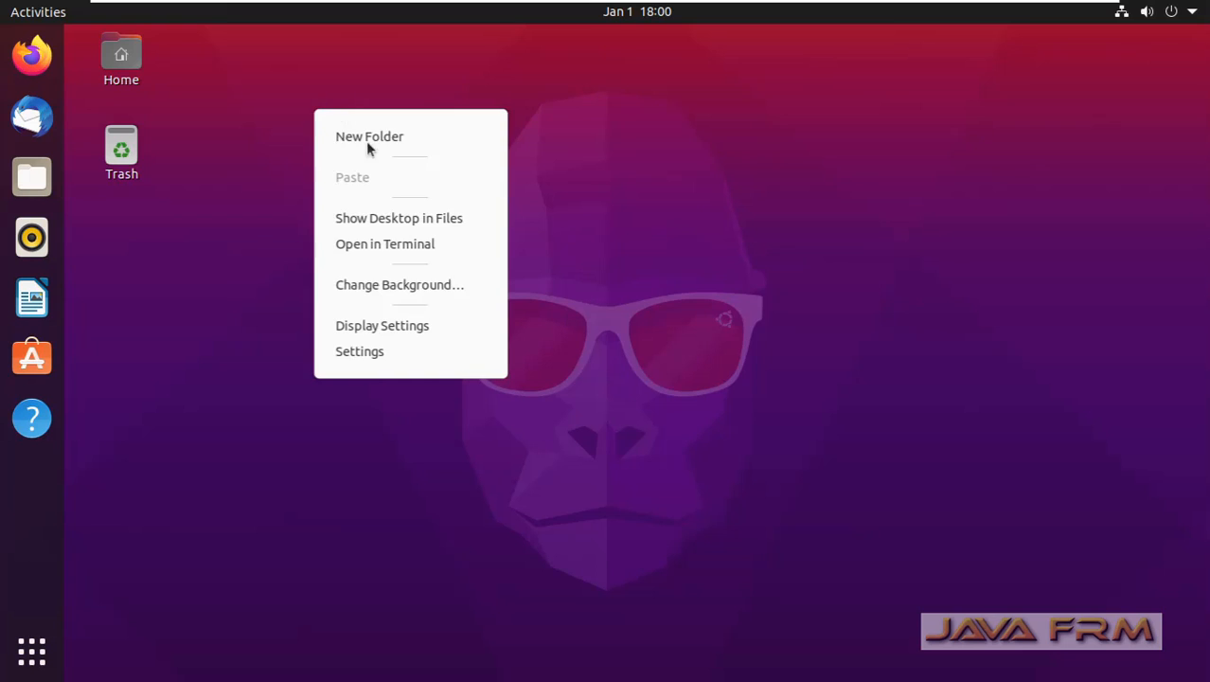
left_click(435, 256)
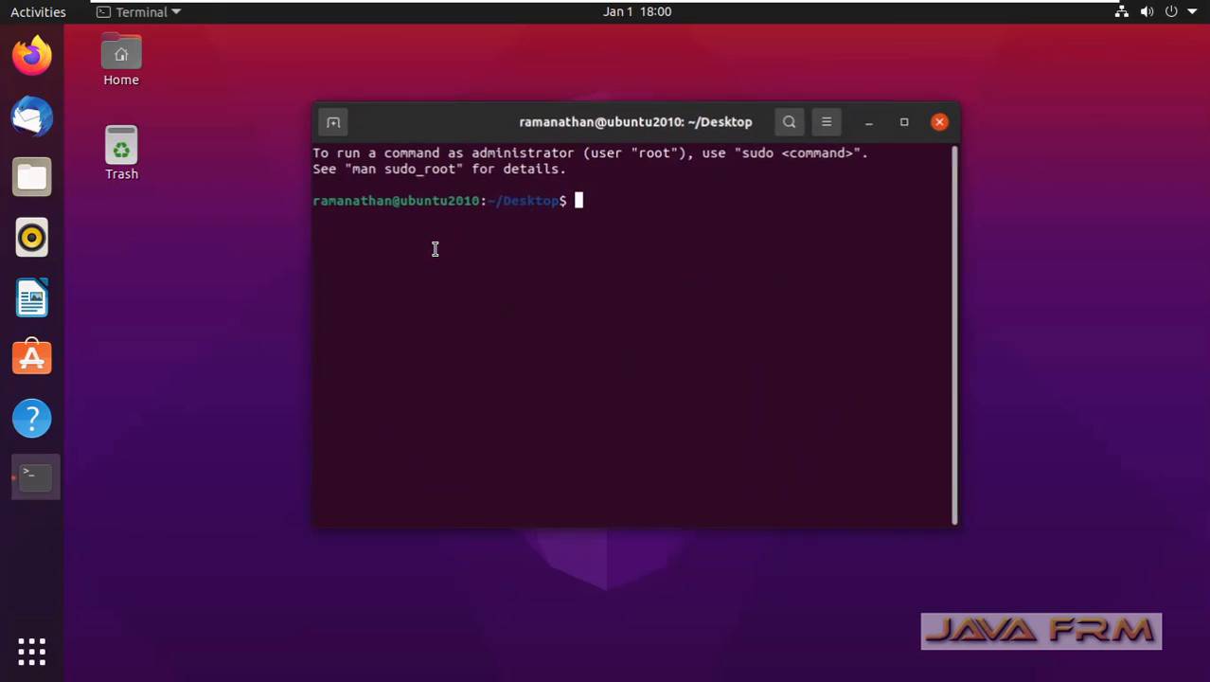
left_click_drag(660, 123, 640, 113)
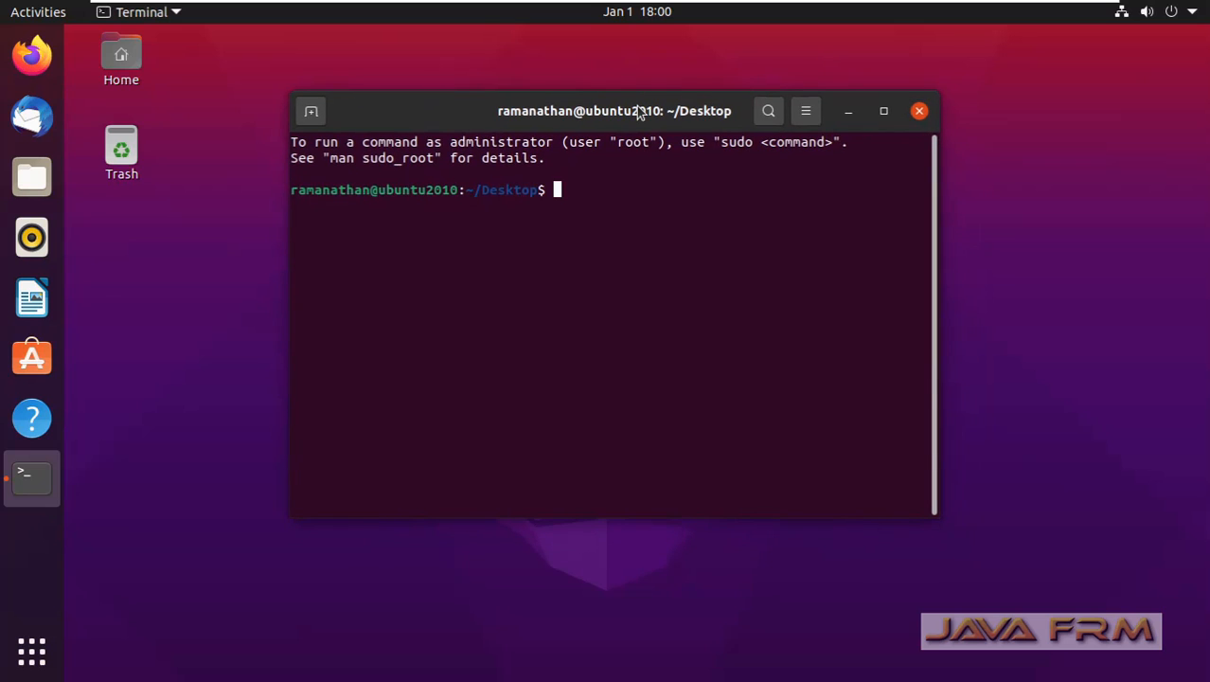
double_click(639, 111)
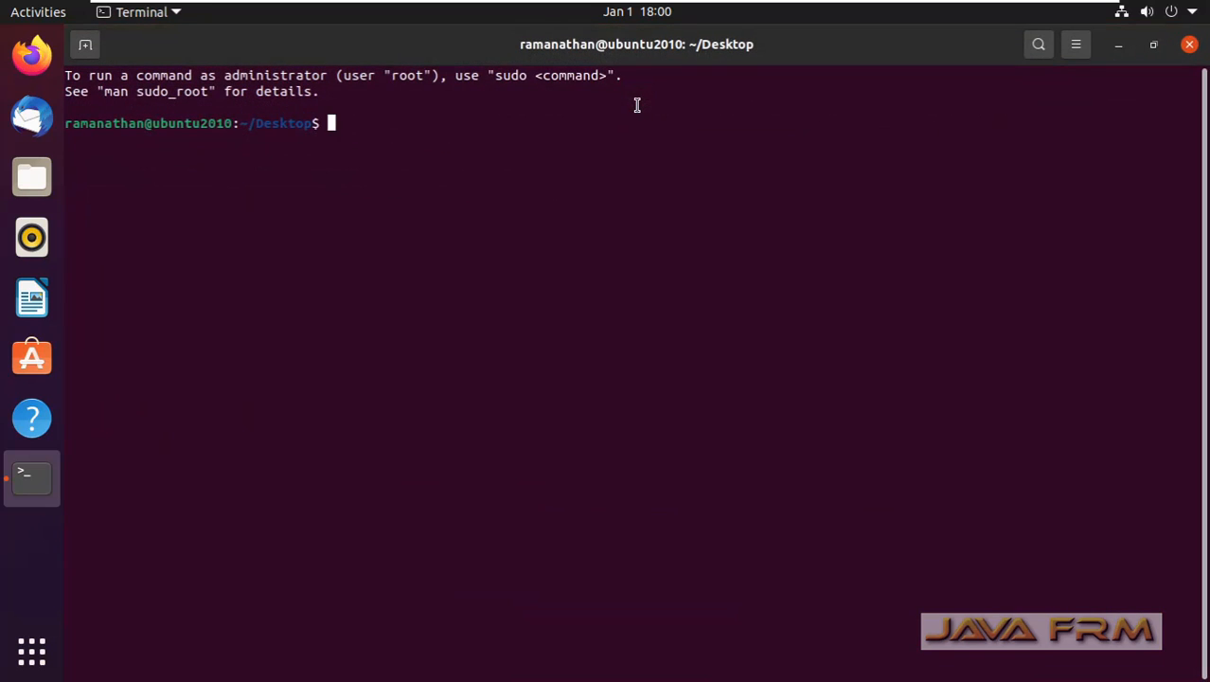
Step: List the available vmware commands and check the VMware Tools version with vmware-toolbox-cmd -v
type("vmware")
key("Tab")
key("Tab")
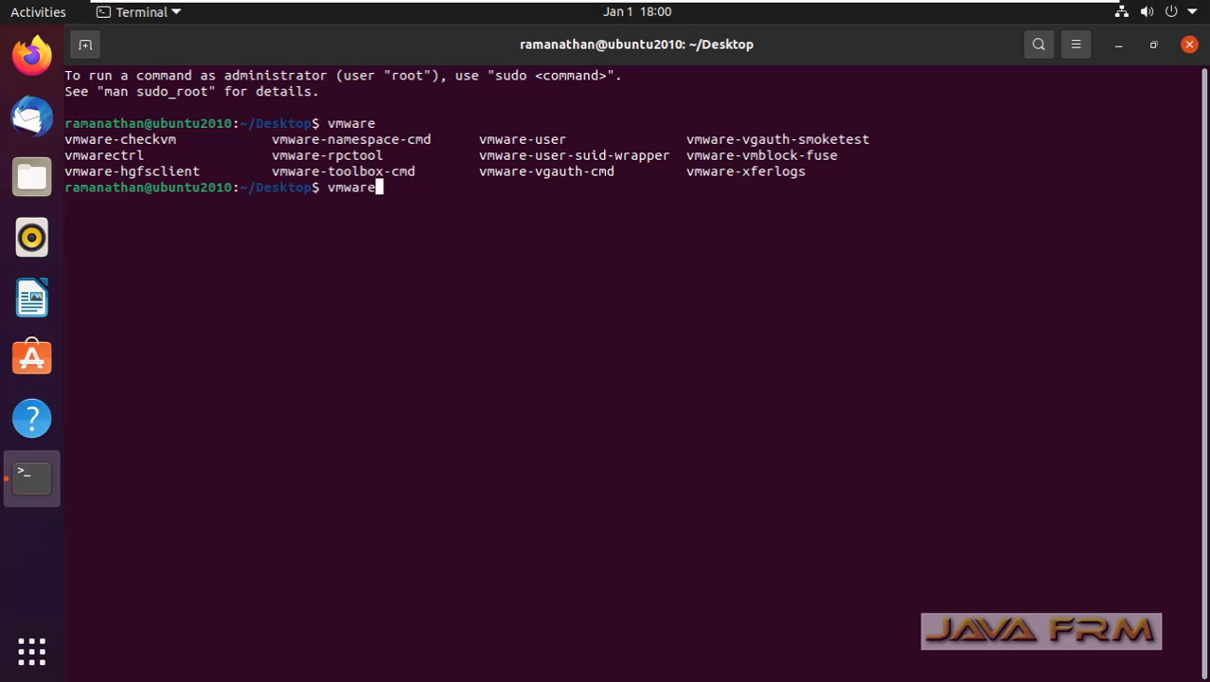
type("-to")
key("Tab")
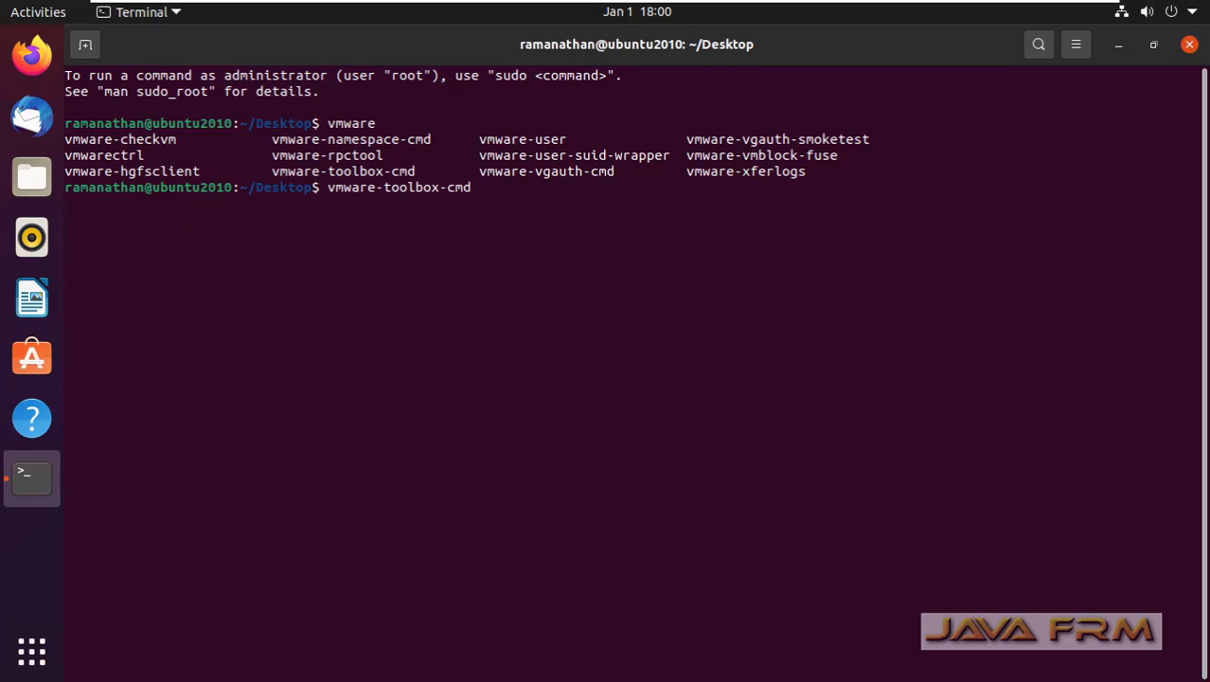
type("-v")
key("Return")
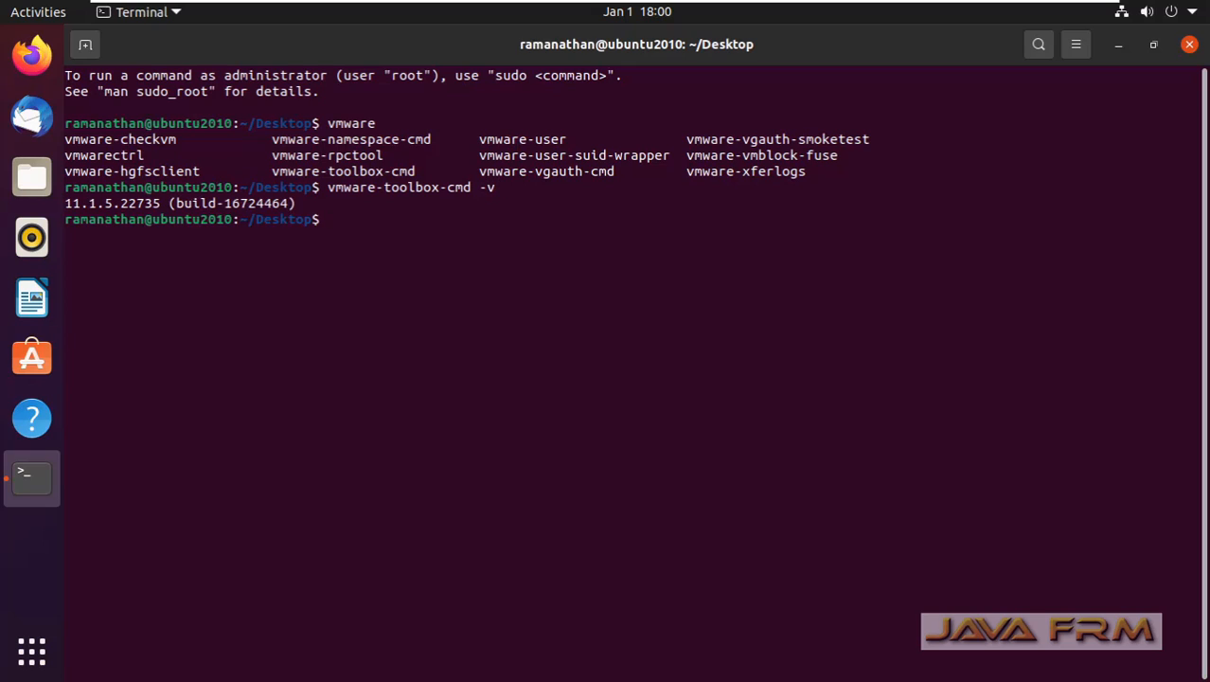
key("Return")
key("Return")
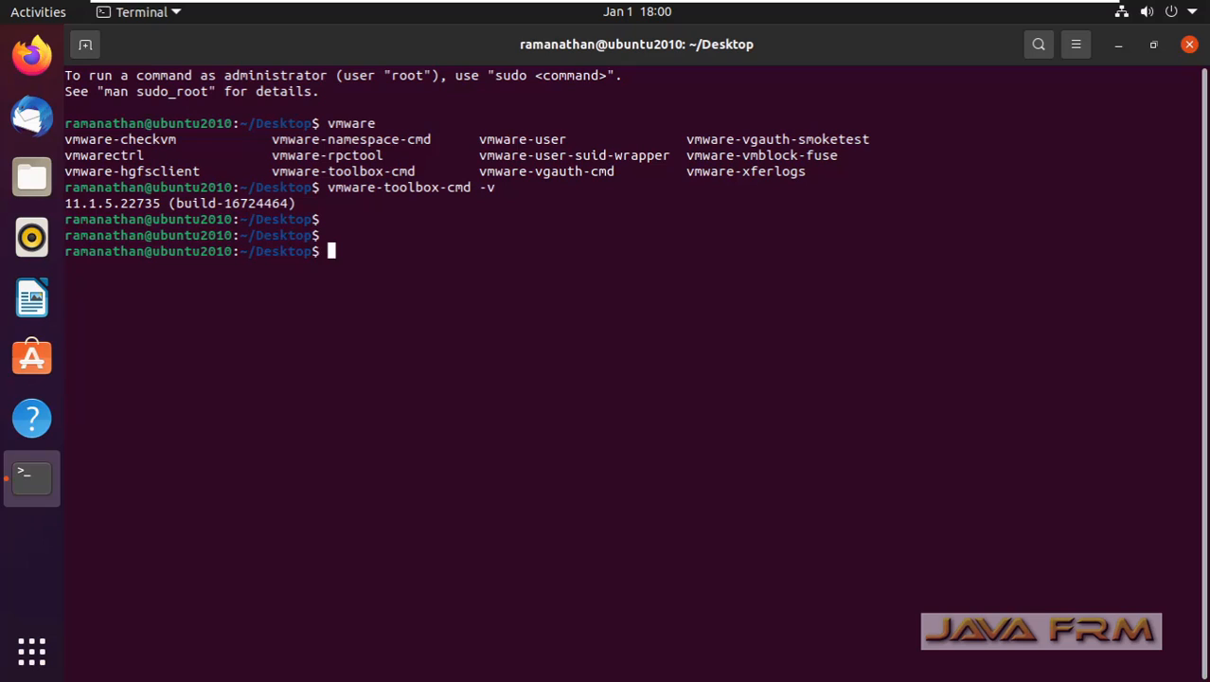
Step: List the current folder's contents with ls and print its path with pwd
type("ls")
key("Return")
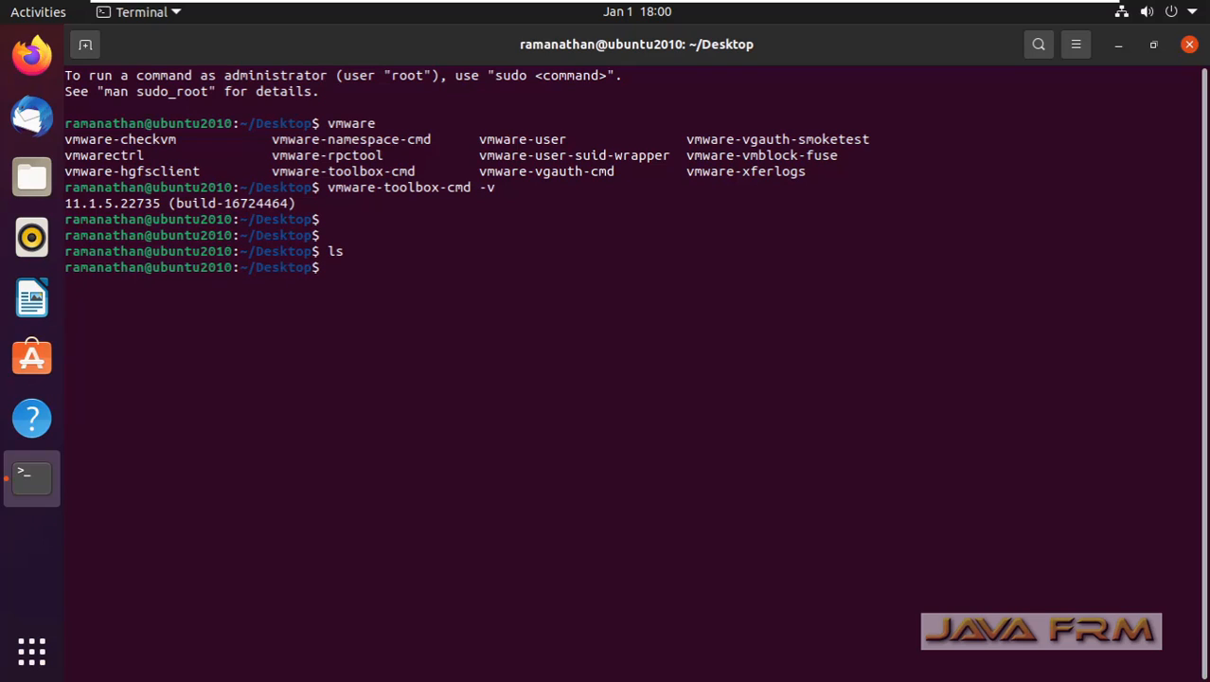
type("pwd")
key("Return")
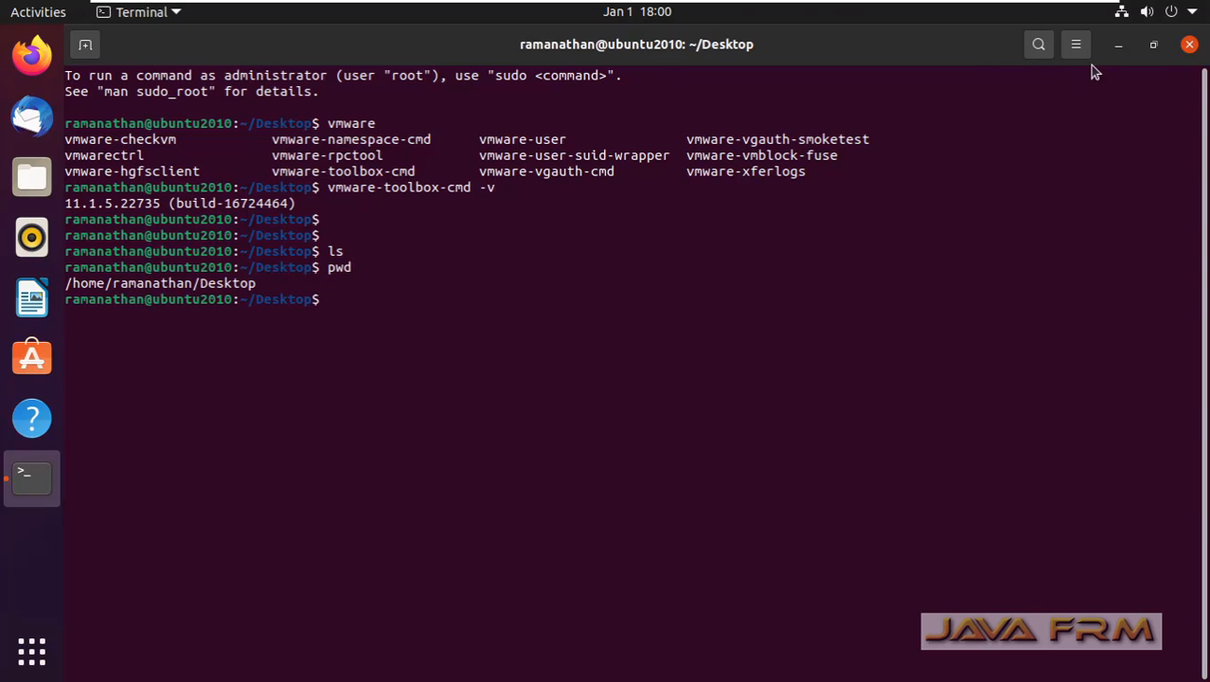
Step: Restore the terminal window to its smaller size and take the virtual machine out of full screen
left_click(1154, 45)
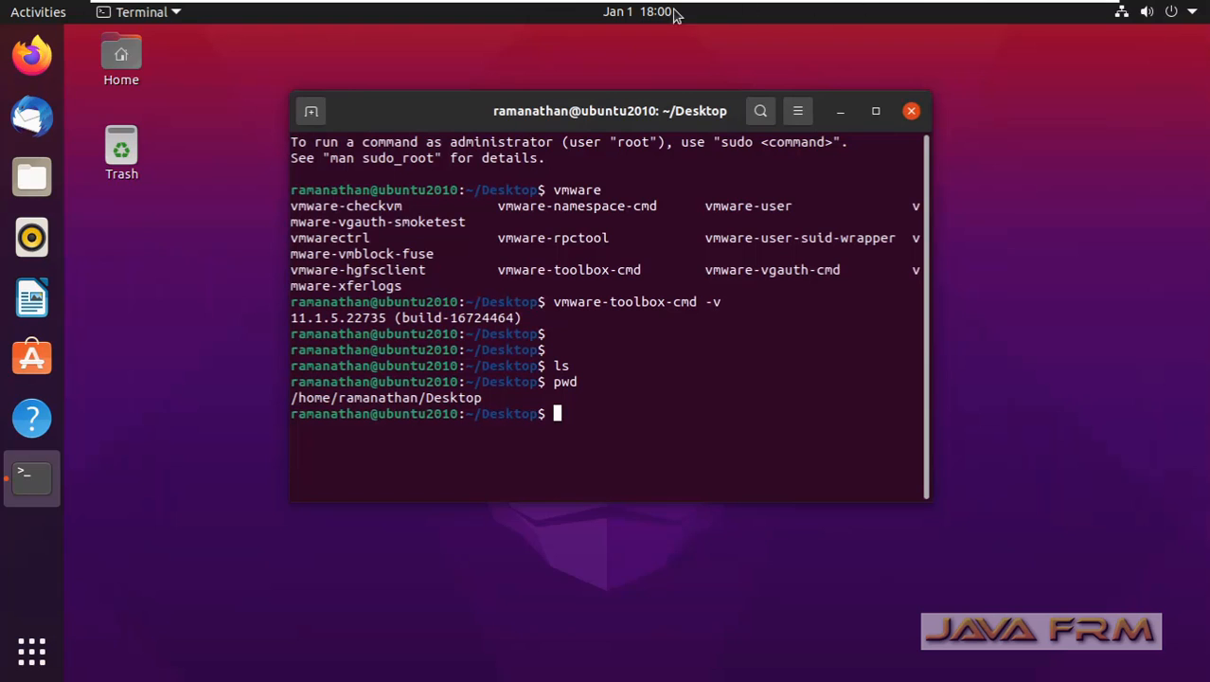
mouse_move(568, 9)
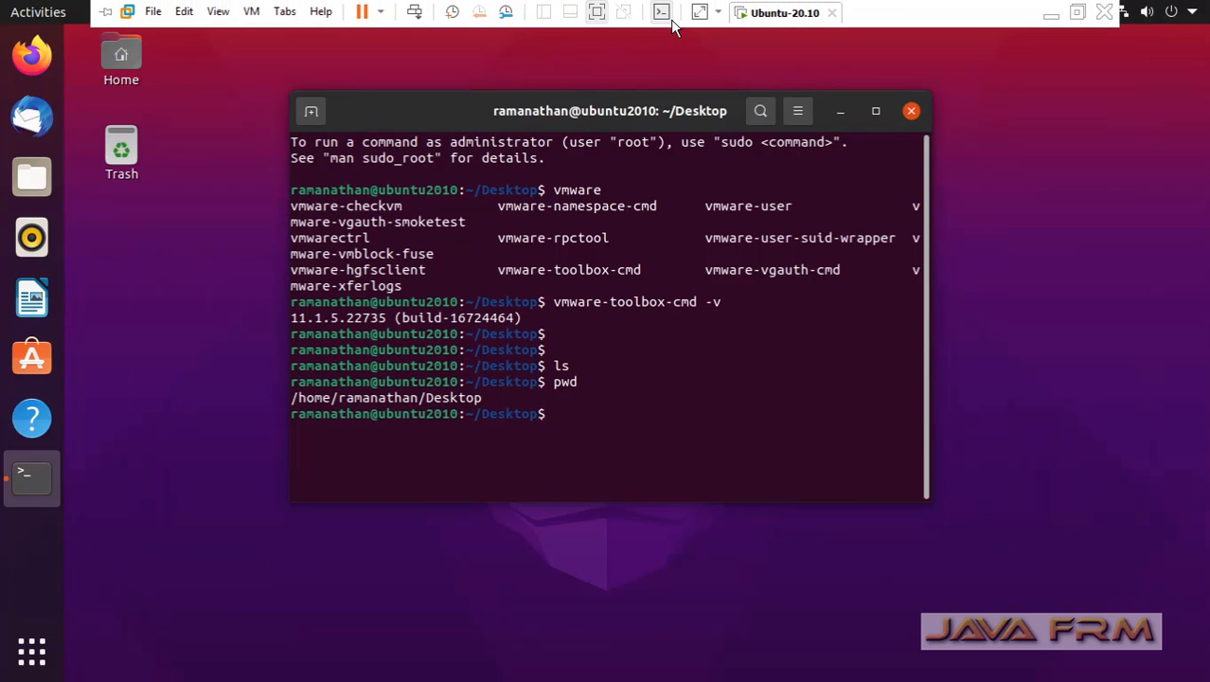
left_click(595, 12)
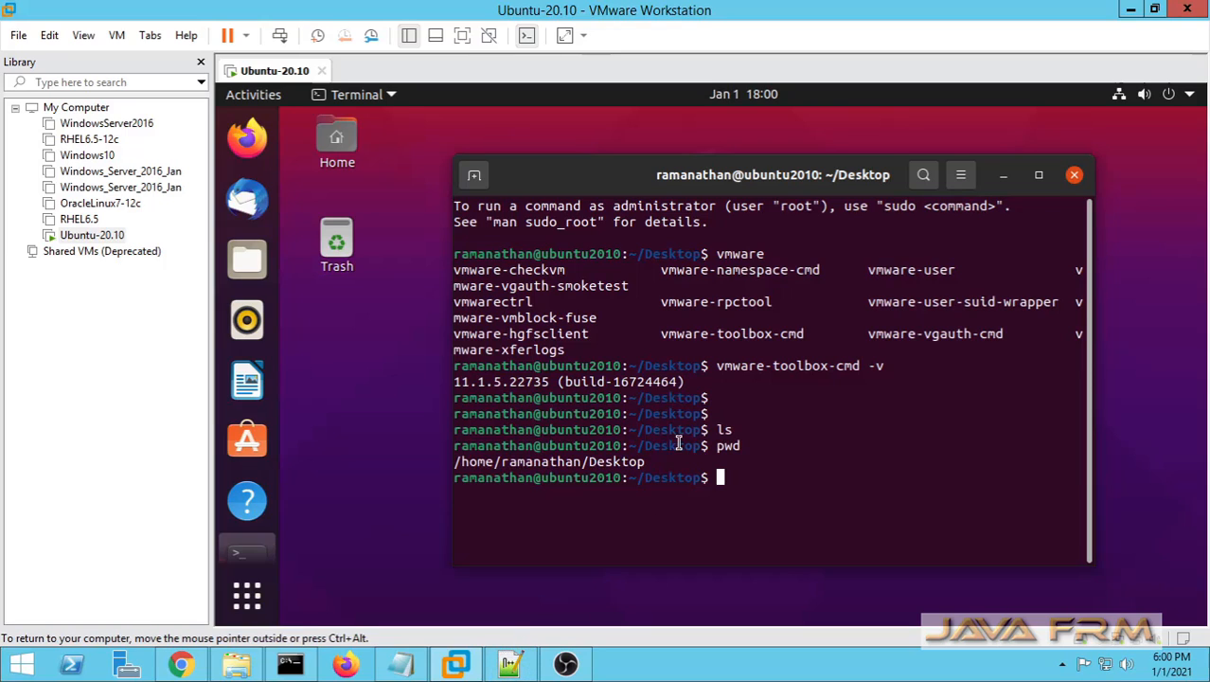
Step: Copy the terminal session from the vmware command to the last prompt and paste it into a new Notepad++ document on the host
left_click_drag(454, 253, 683, 477)
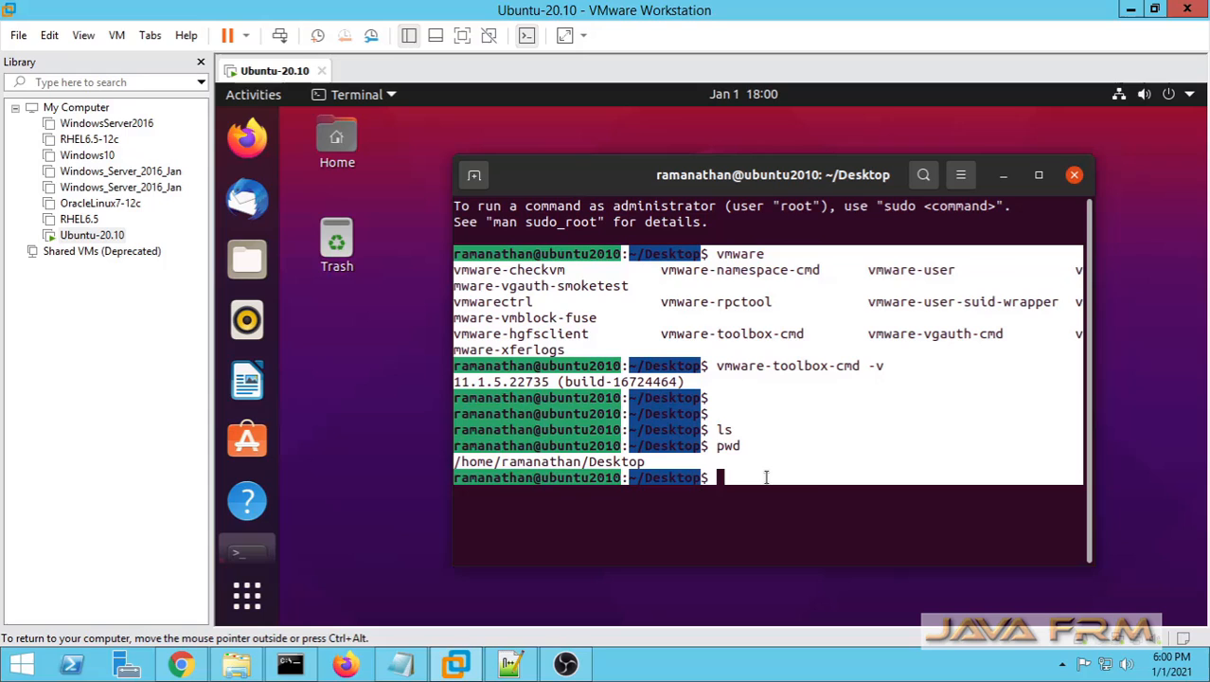
right_click(684, 431)
left_click(727, 442)
left_click(526, 663)
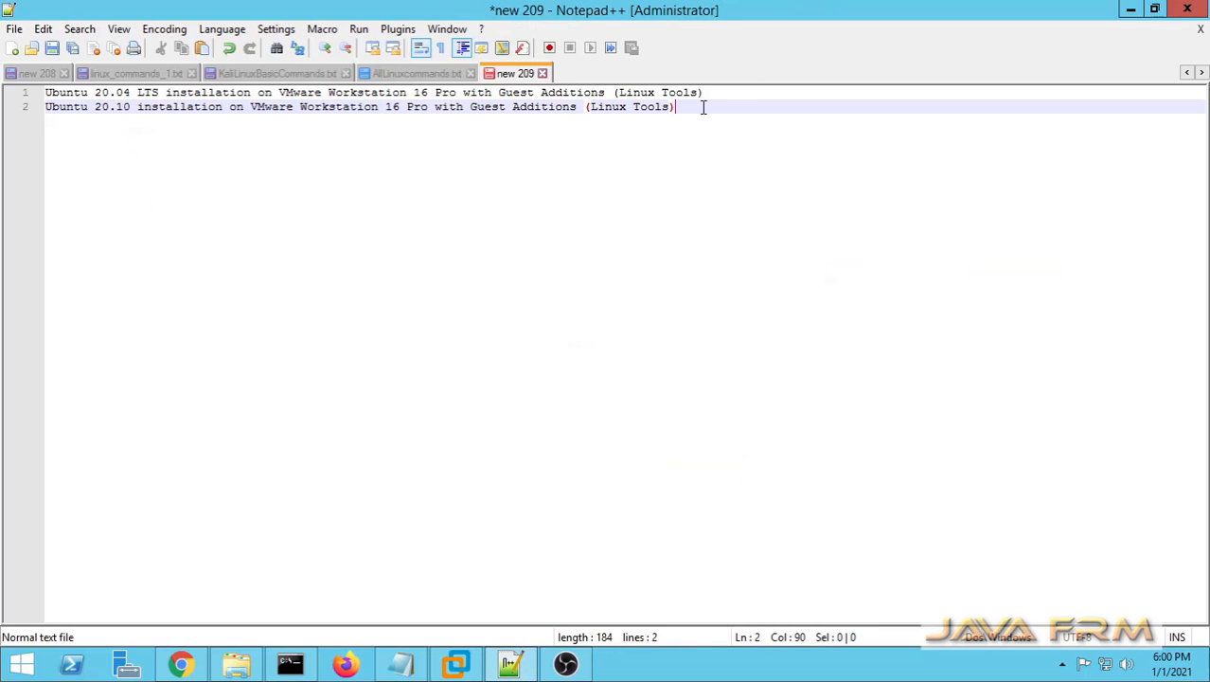
double_click(558, 80)
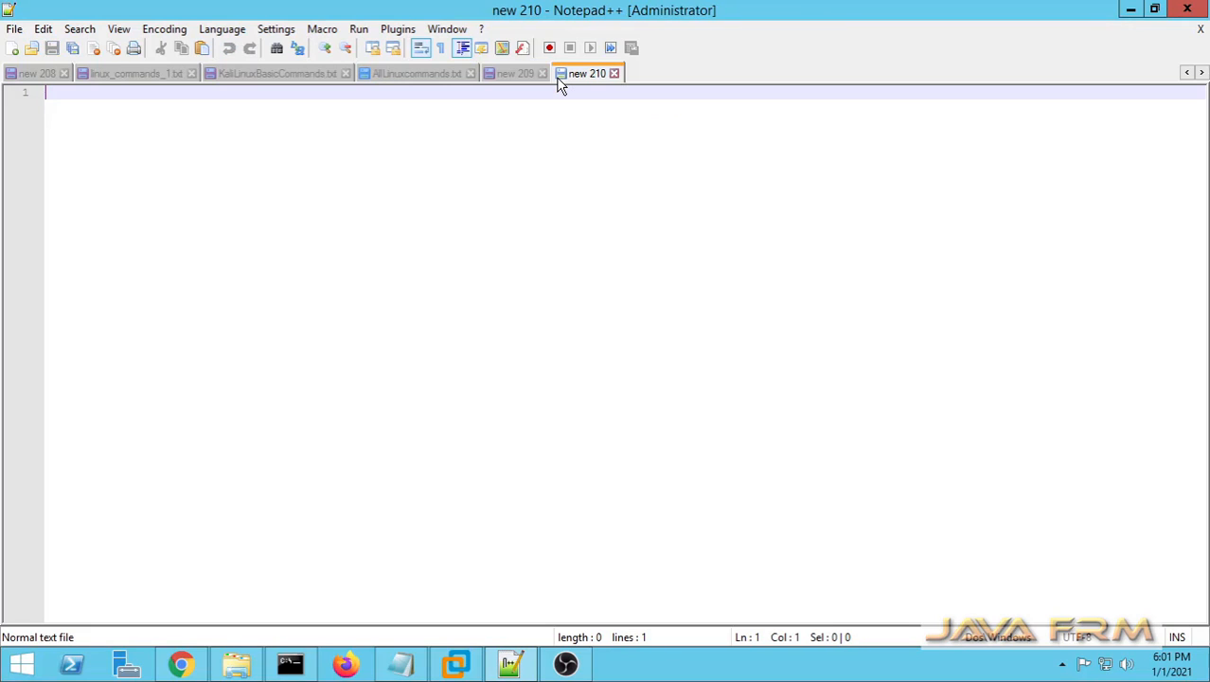
key("ctrl+v")
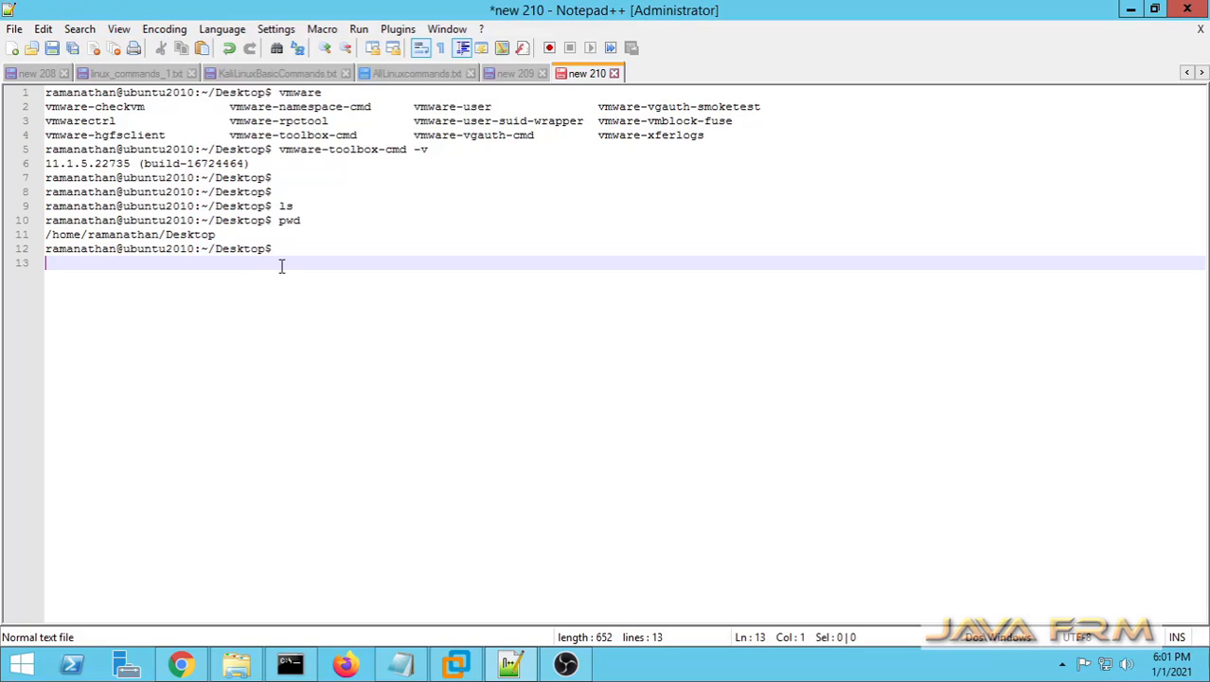
Step: Add the line "welcome to ubuntu 20.10" below the pasted terminal output, separated by blank lines
key("Return")
key("Return")
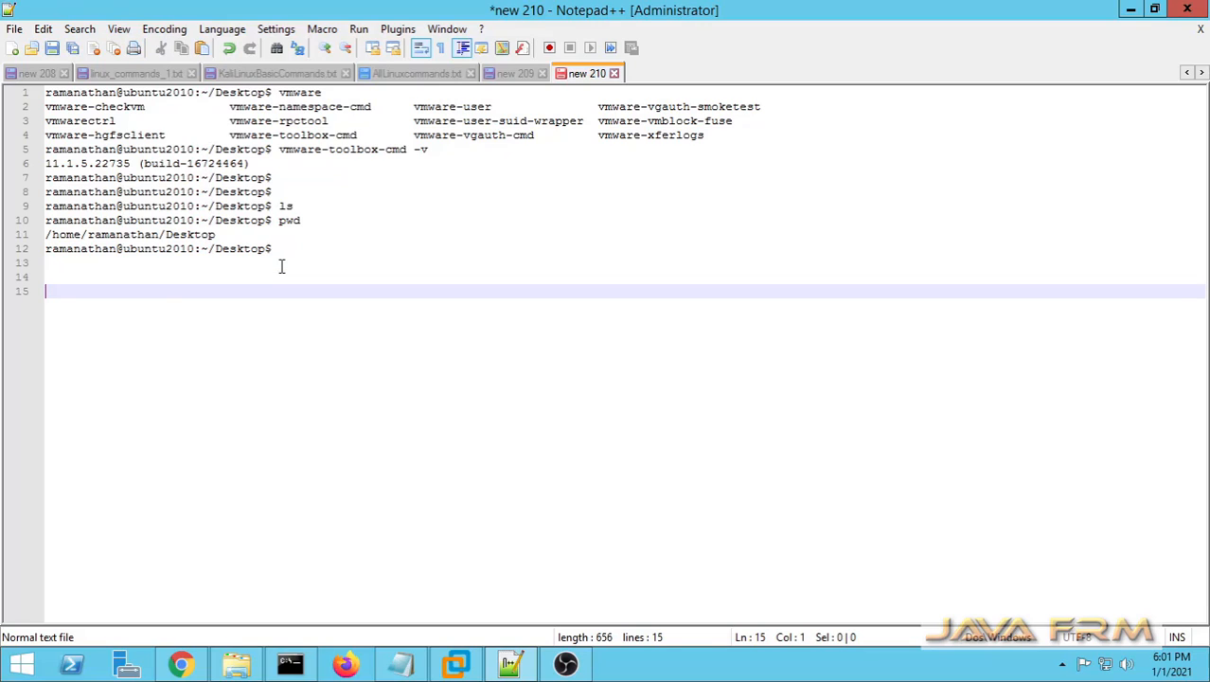
type("welcome to u")
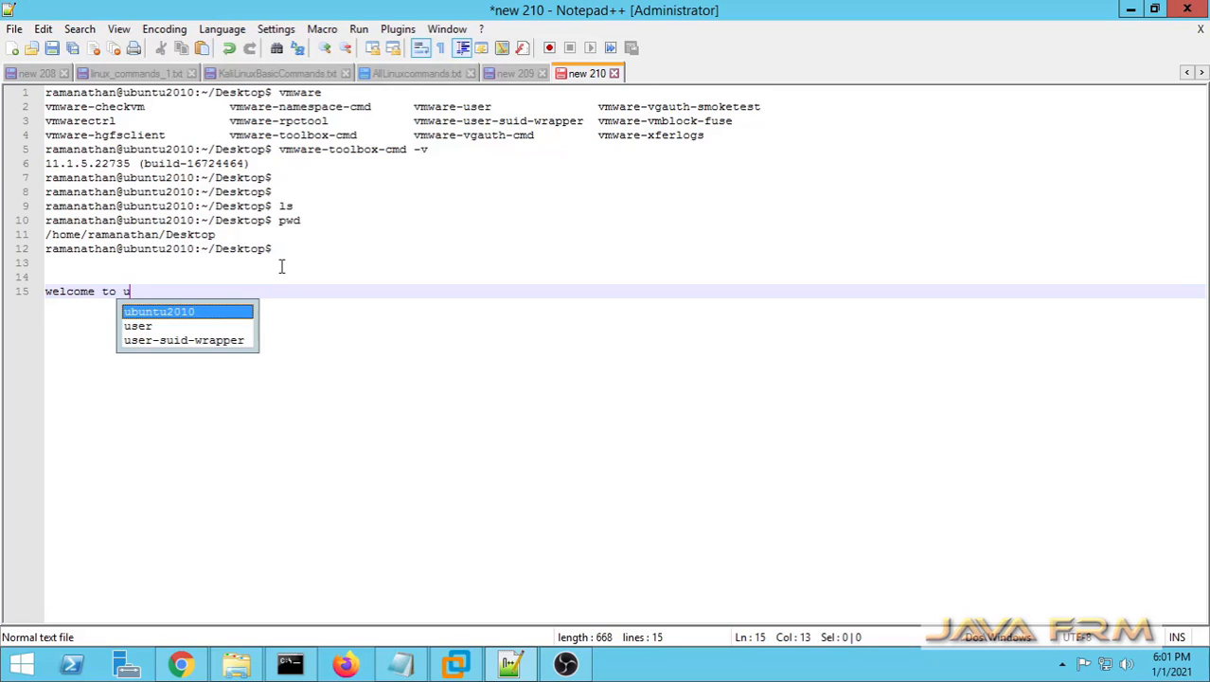
type("buntu")
key("Return")
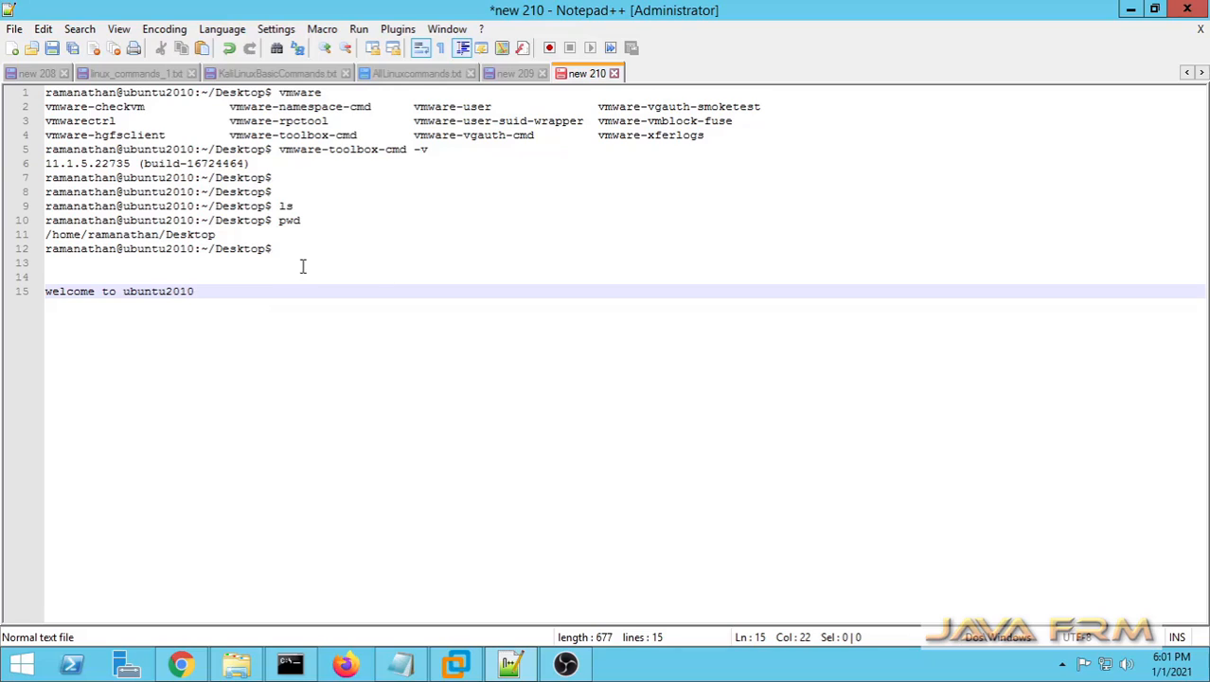
left_click(166, 292)
left_click(189, 291)
type(".")
Step: Copy the line "welcome to ubuntu 20.10", switch to VMware Workstation, and paste and run it at the Ubuntu terminal prompt
left_click_drag(227, 292, 42, 291)
right_click(88, 290)
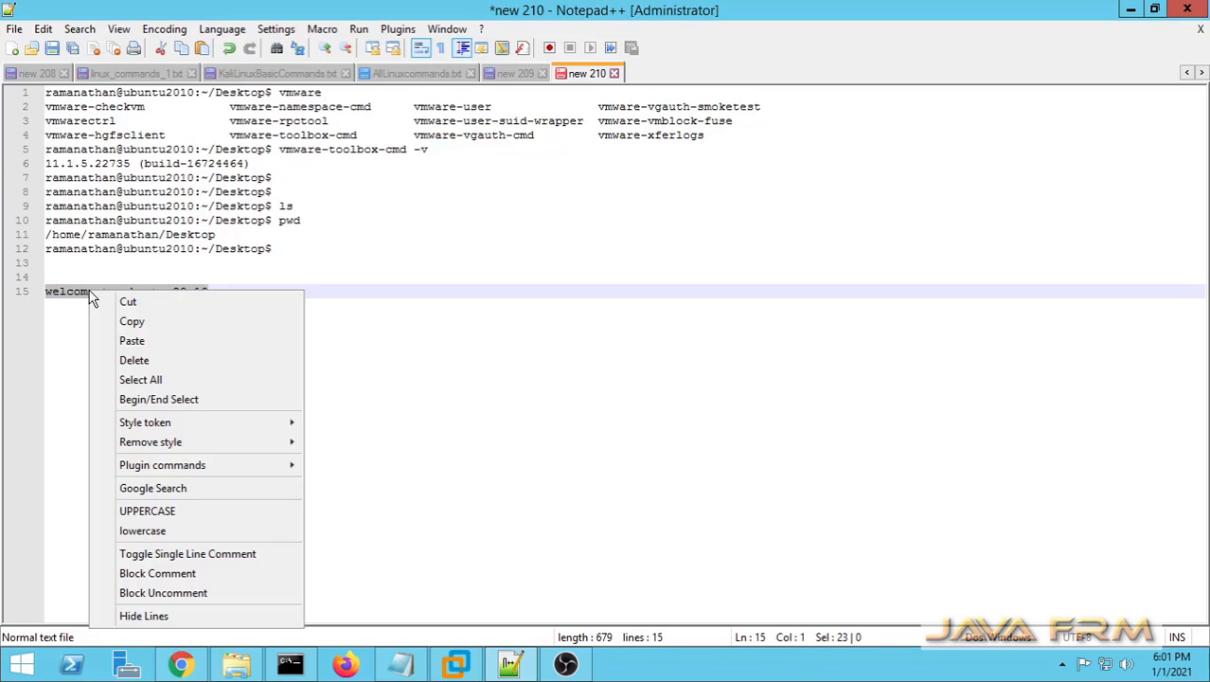
left_click(132, 322)
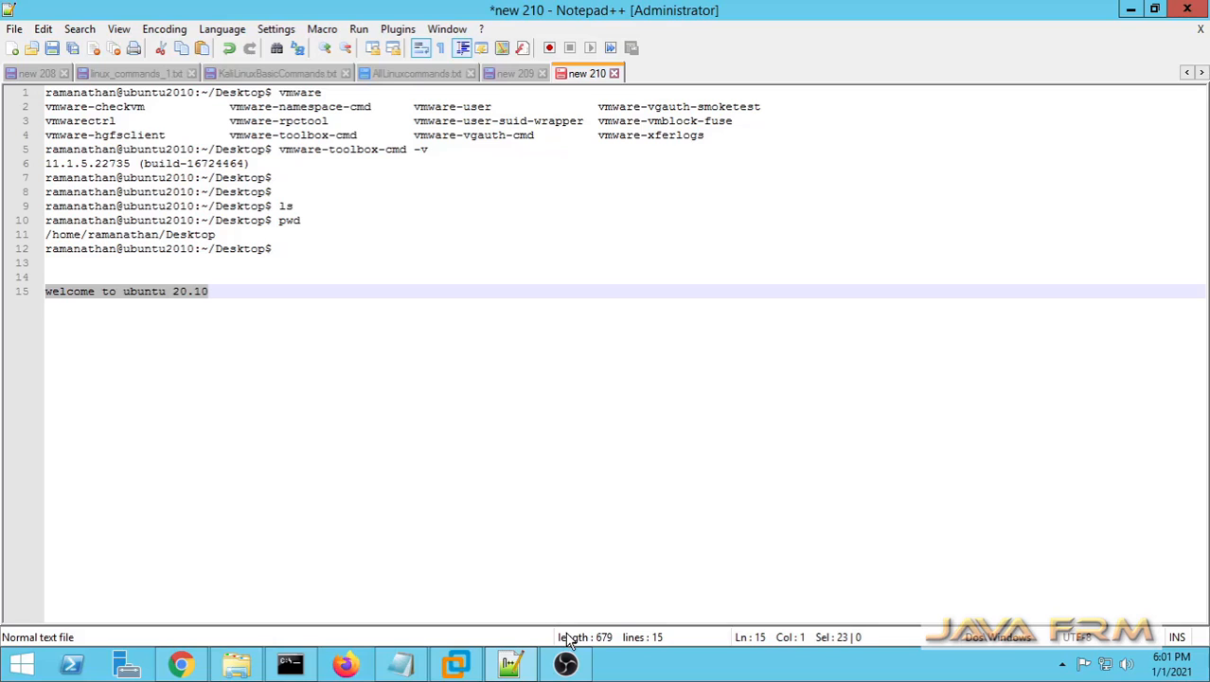
left_click(455, 663)
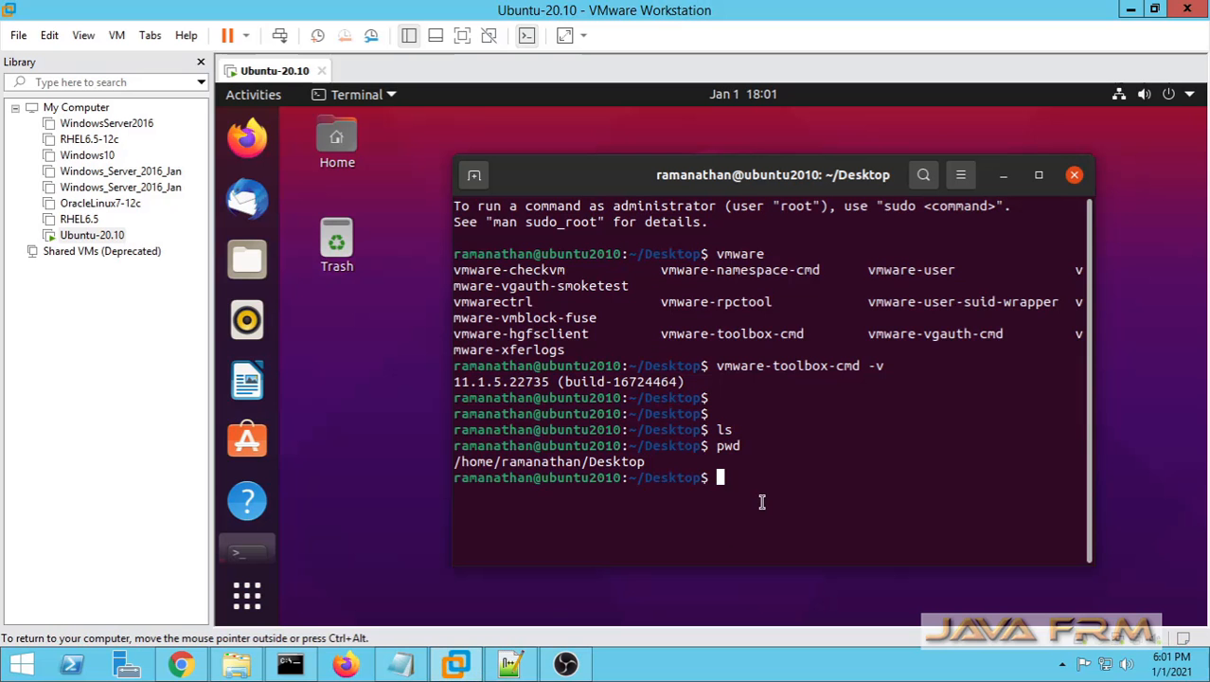
right_click(762, 502)
left_click(800, 376)
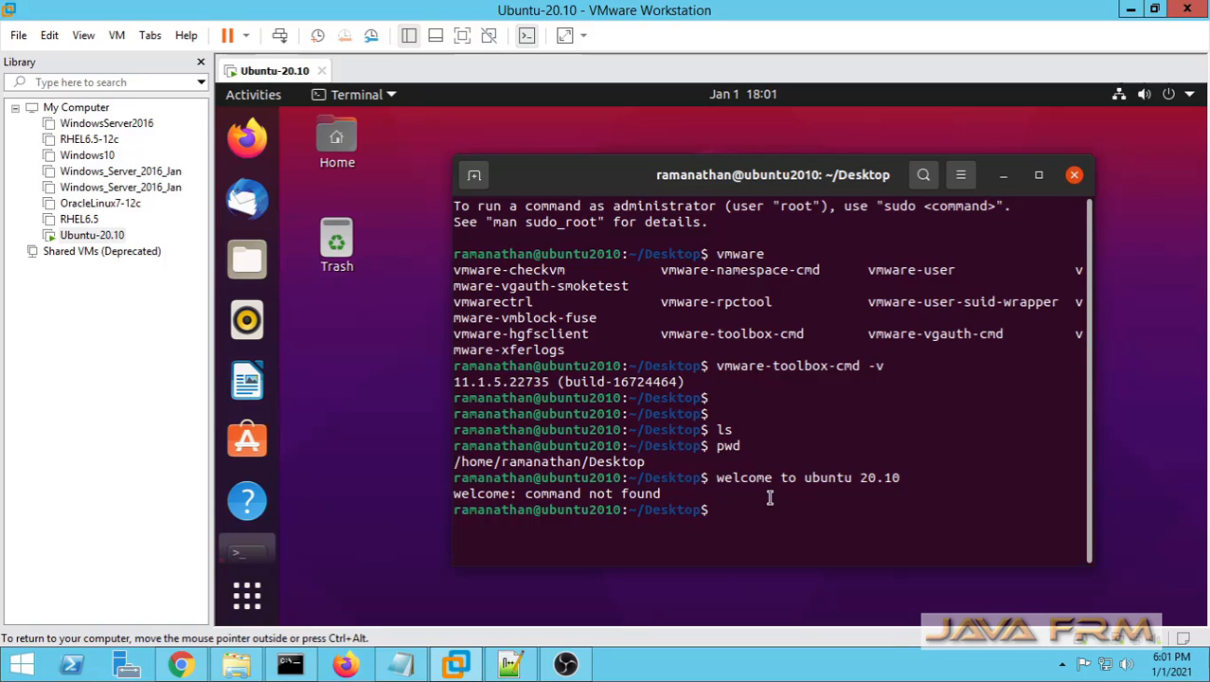
Step: Close the terminal and open the Documents folder inside the Ubuntu Home folder
left_click(1073, 175)
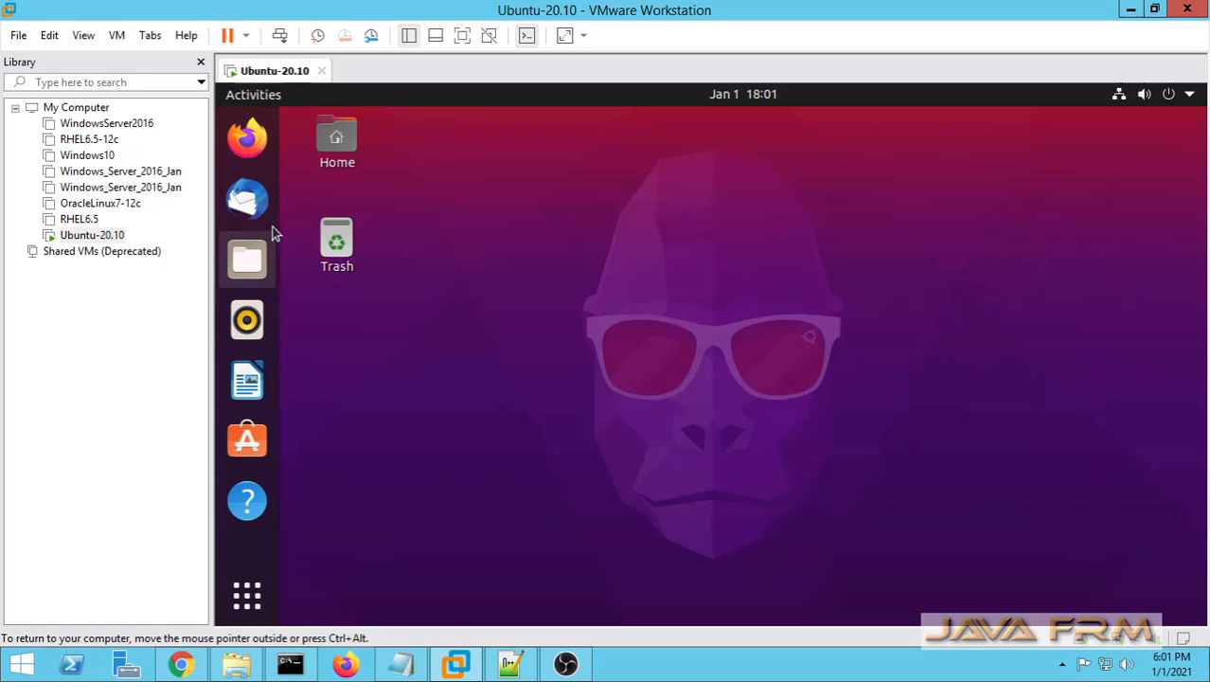
left_click(338, 145)
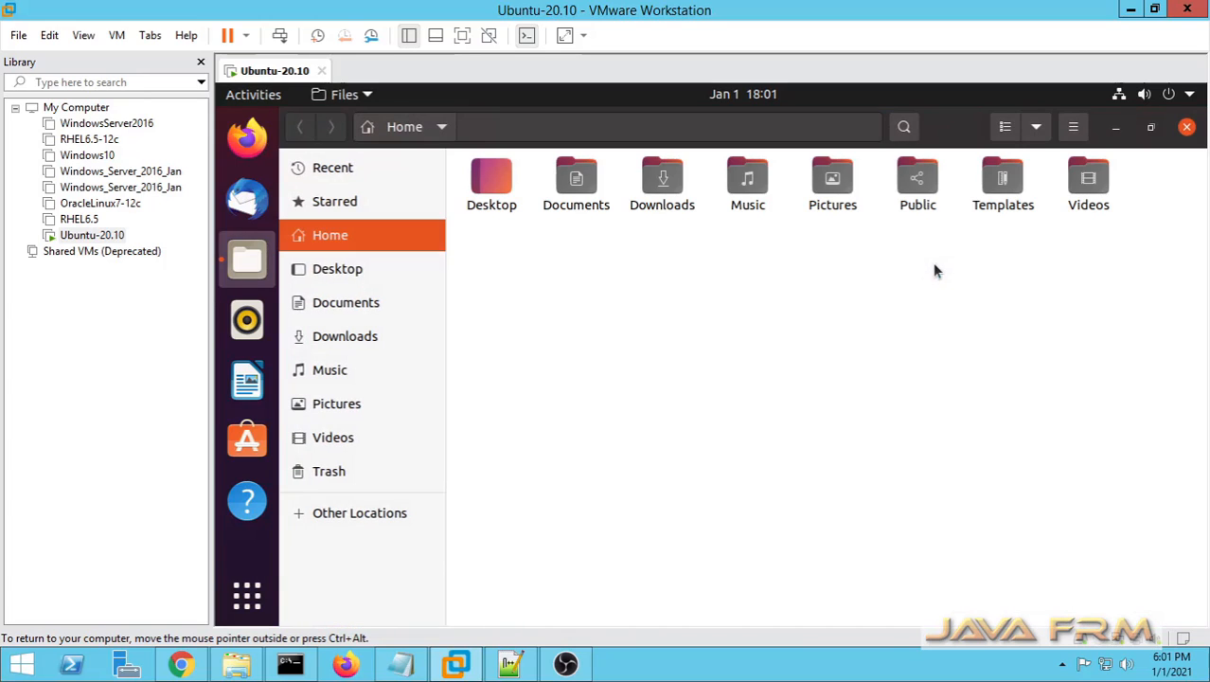
double_click(589, 191)
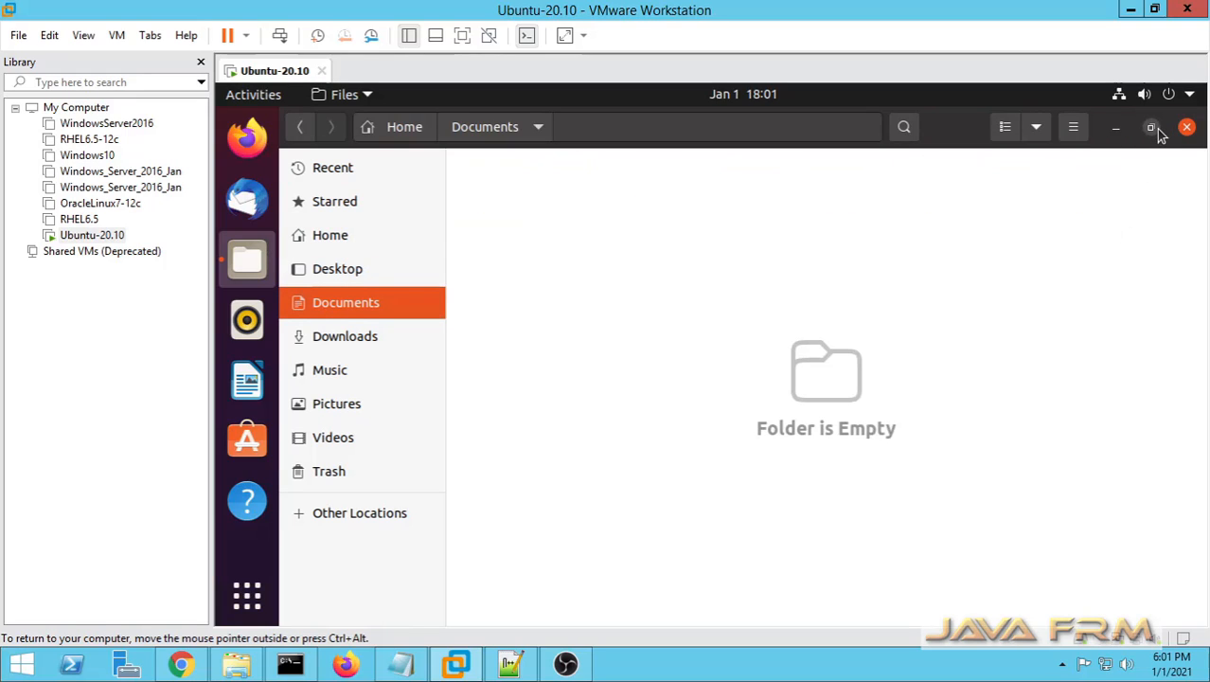
Step: Restore the VMware Workstation window to a smaller size and show it over the host's Downloads folder in File Explorer
left_click(1154, 9)
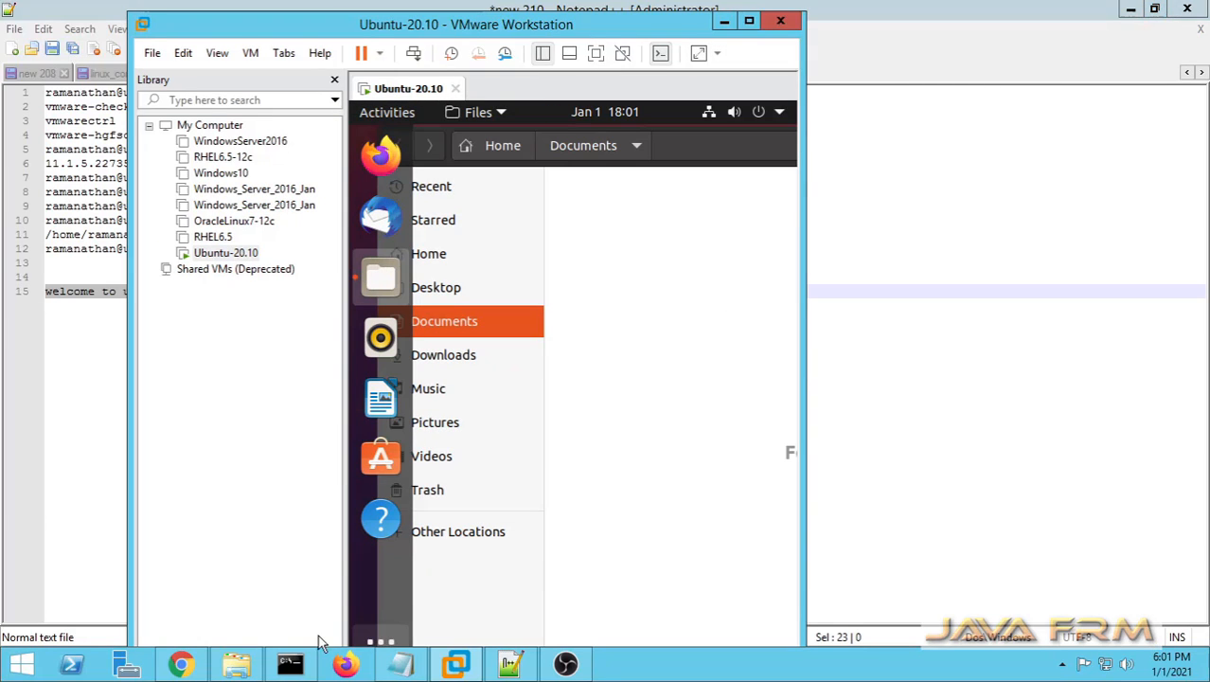
left_click(235, 664)
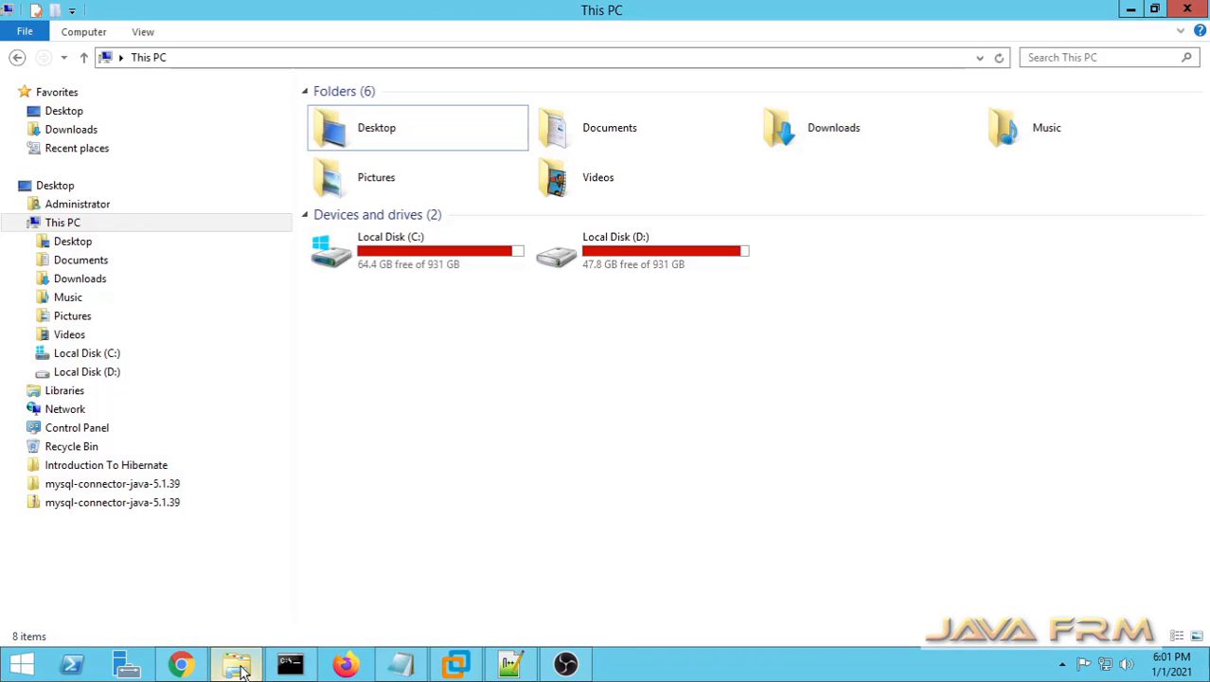
left_click(83, 136)
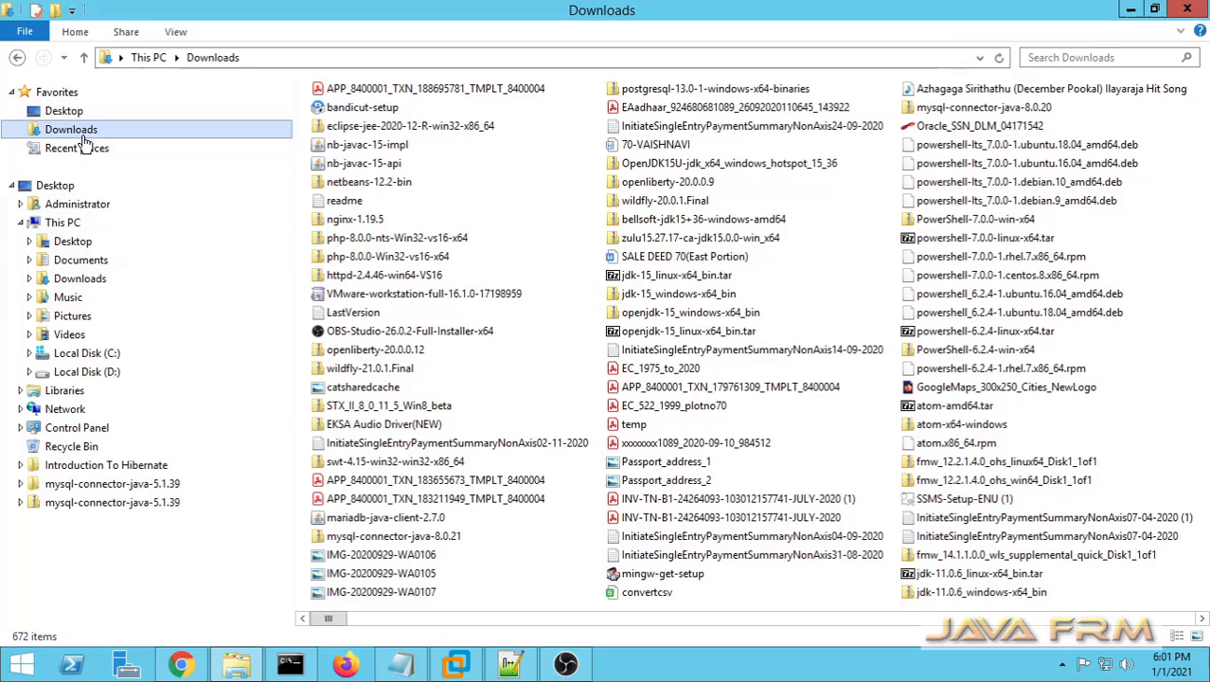
left_click(460, 666)
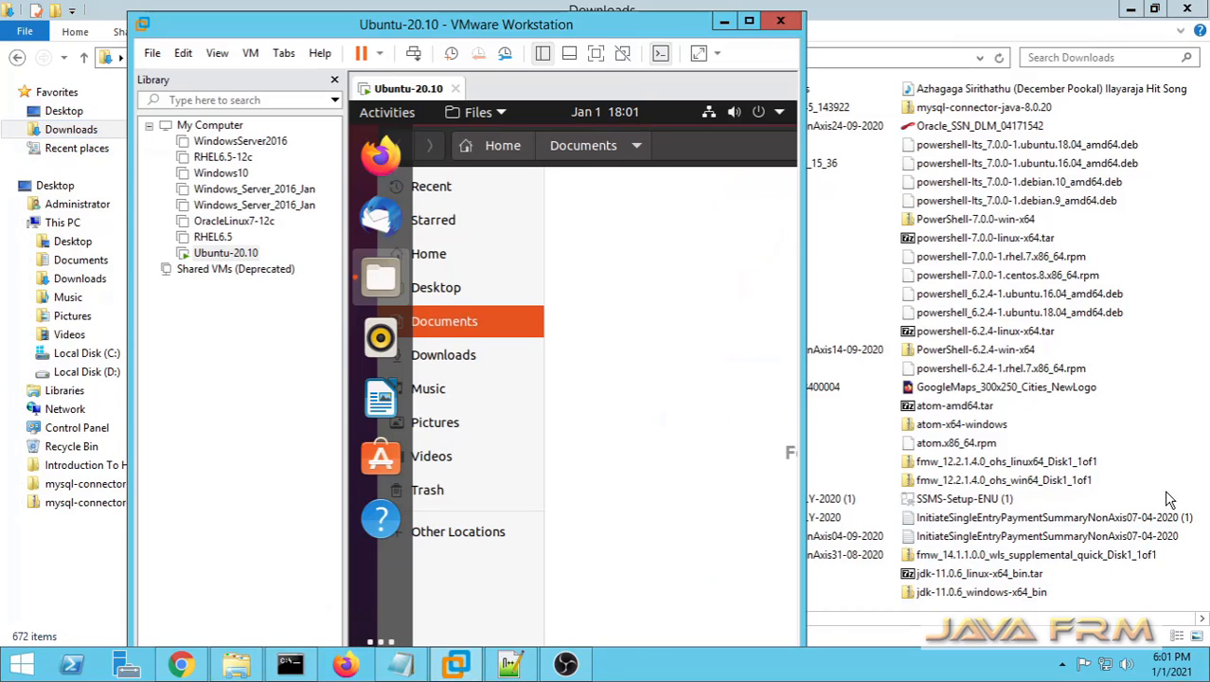
Step: Copy atom-amd64.tar from the host's Downloads folder into the virtual machine's Documents folder and maximize the VMware Workstation window
left_click(967, 407)
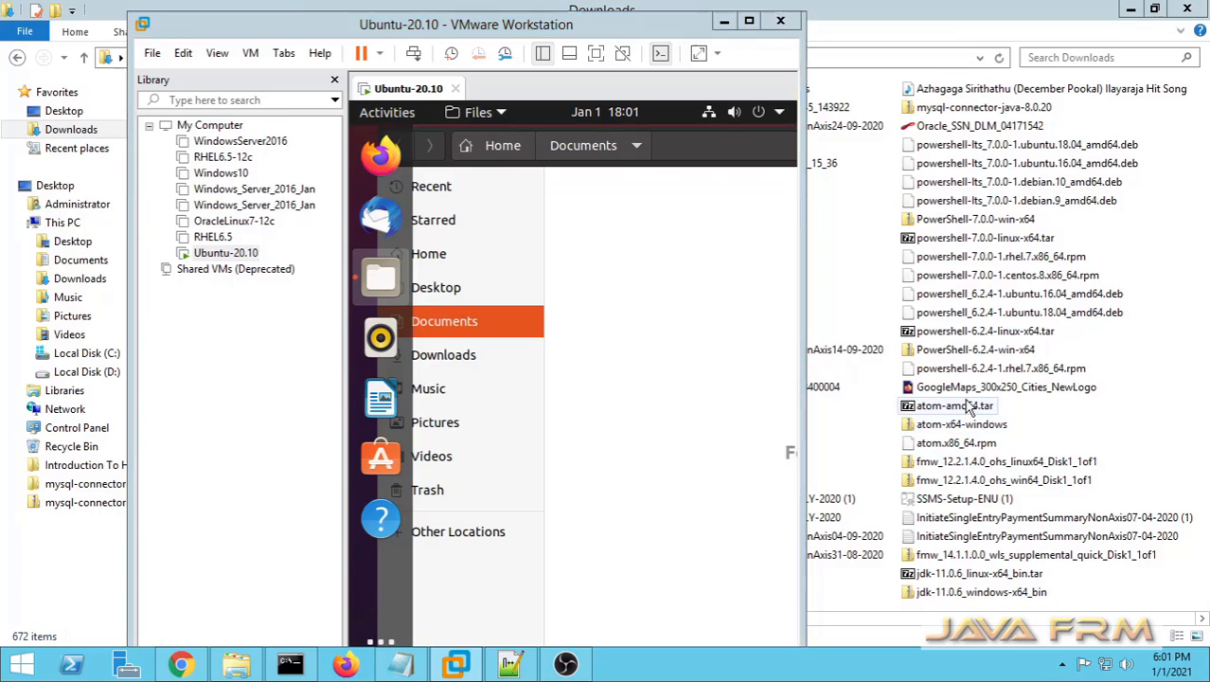
left_click(456, 666)
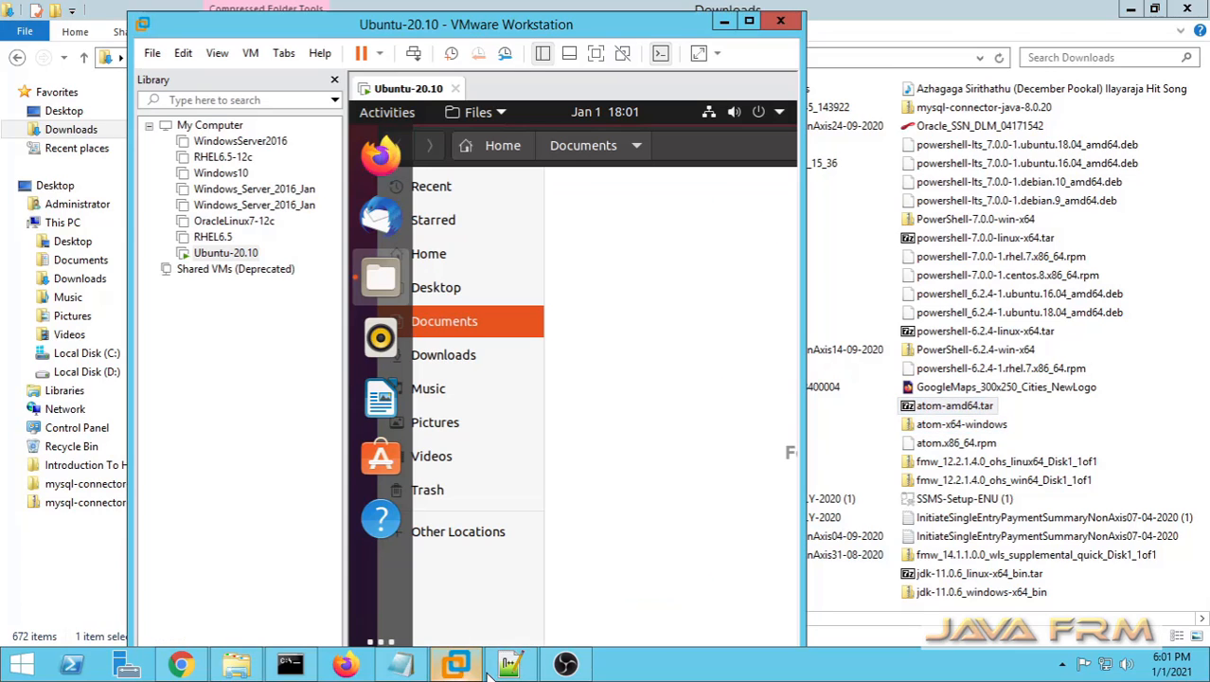
left_click_drag(949, 414, 674, 381)
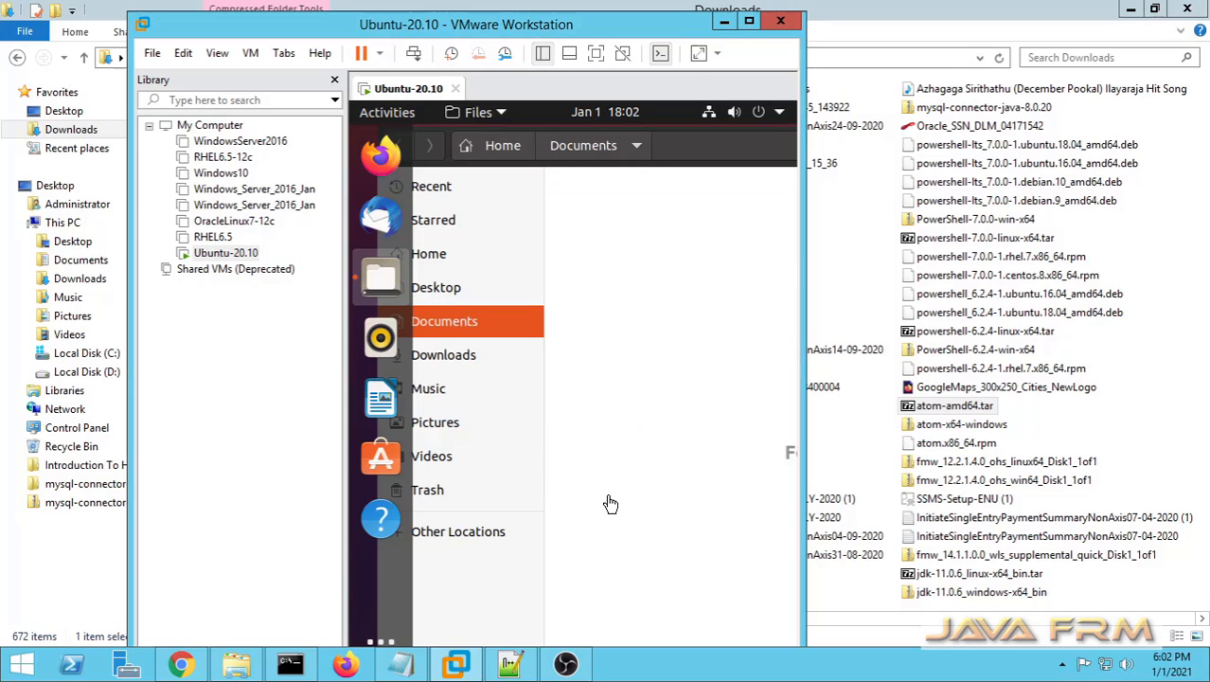
left_click(749, 21)
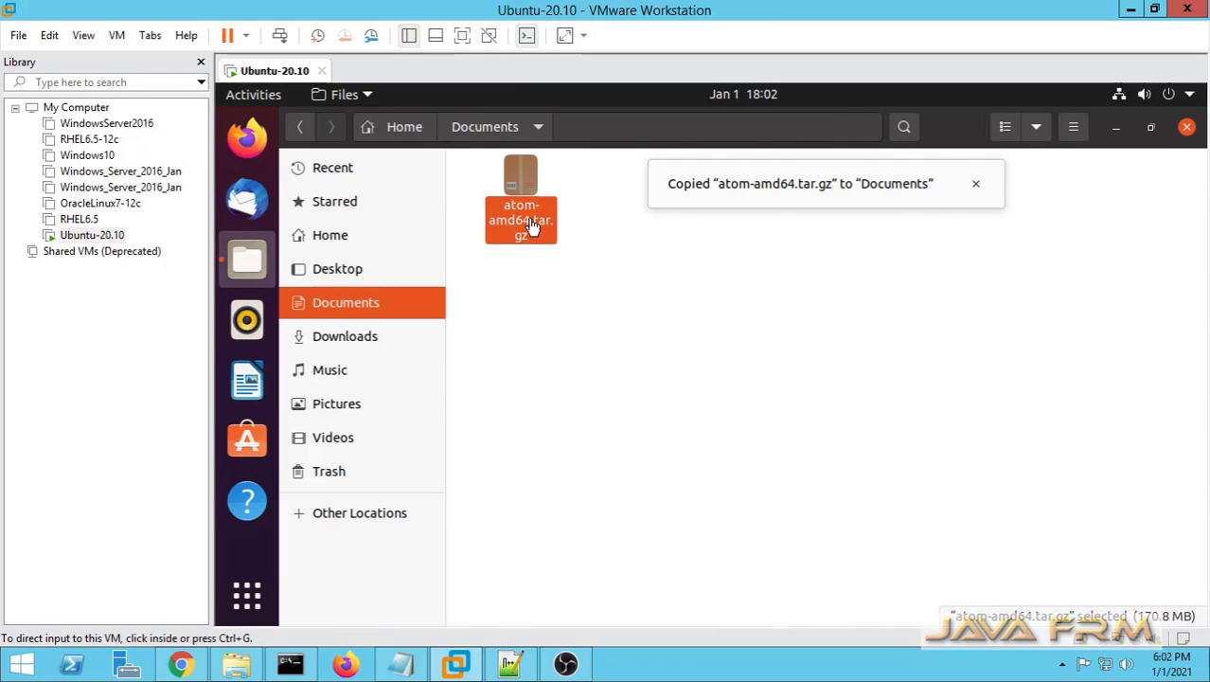
Step: Open the copied atom-amd64.tar.gz with Archive Manager to view its contents, and close the archive window
left_click(530, 219)
right_click(530, 220)
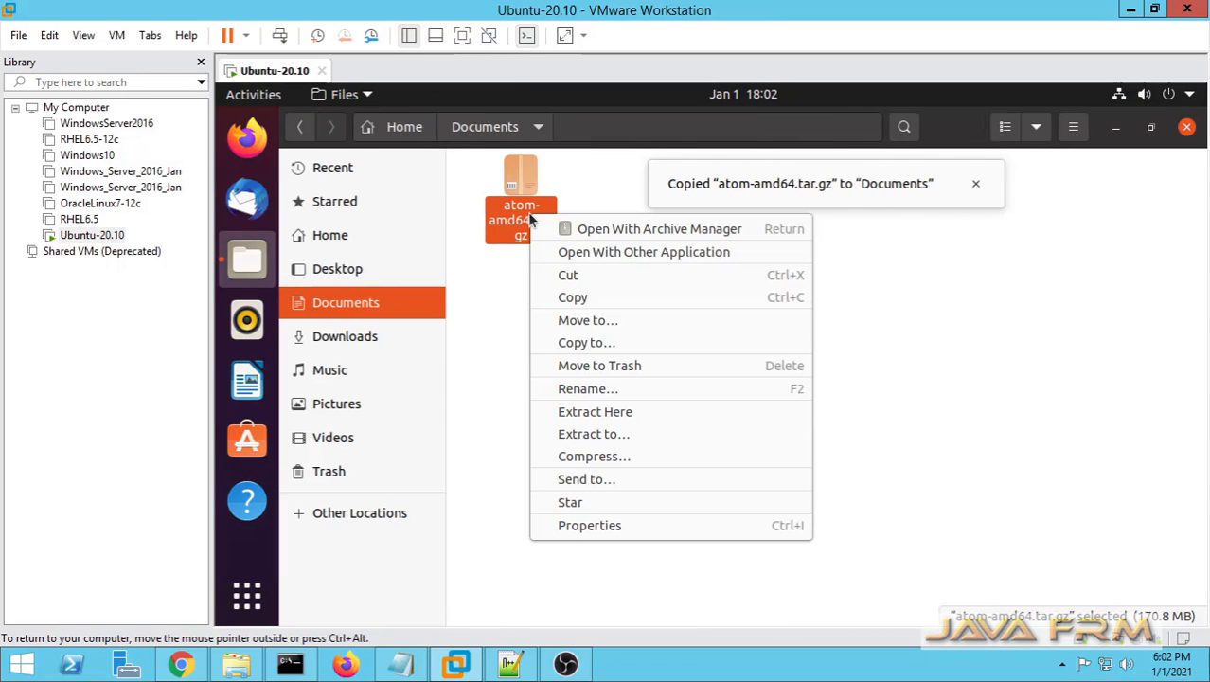
left_click(615, 229)
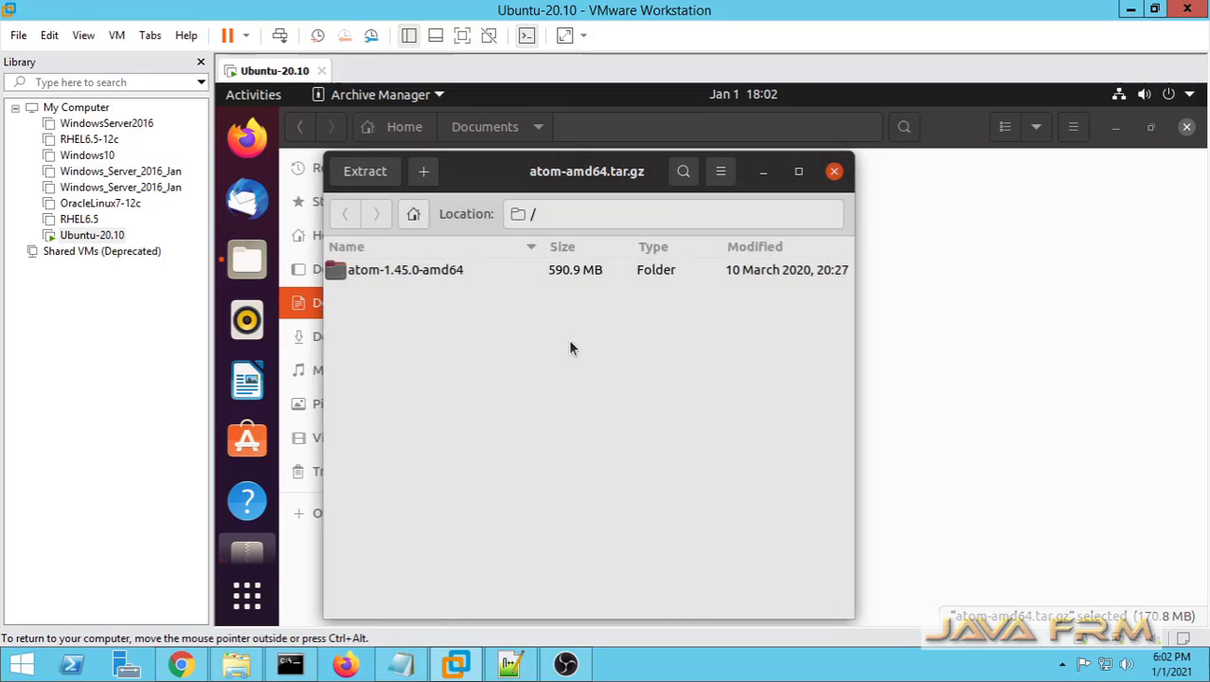
left_click(834, 171)
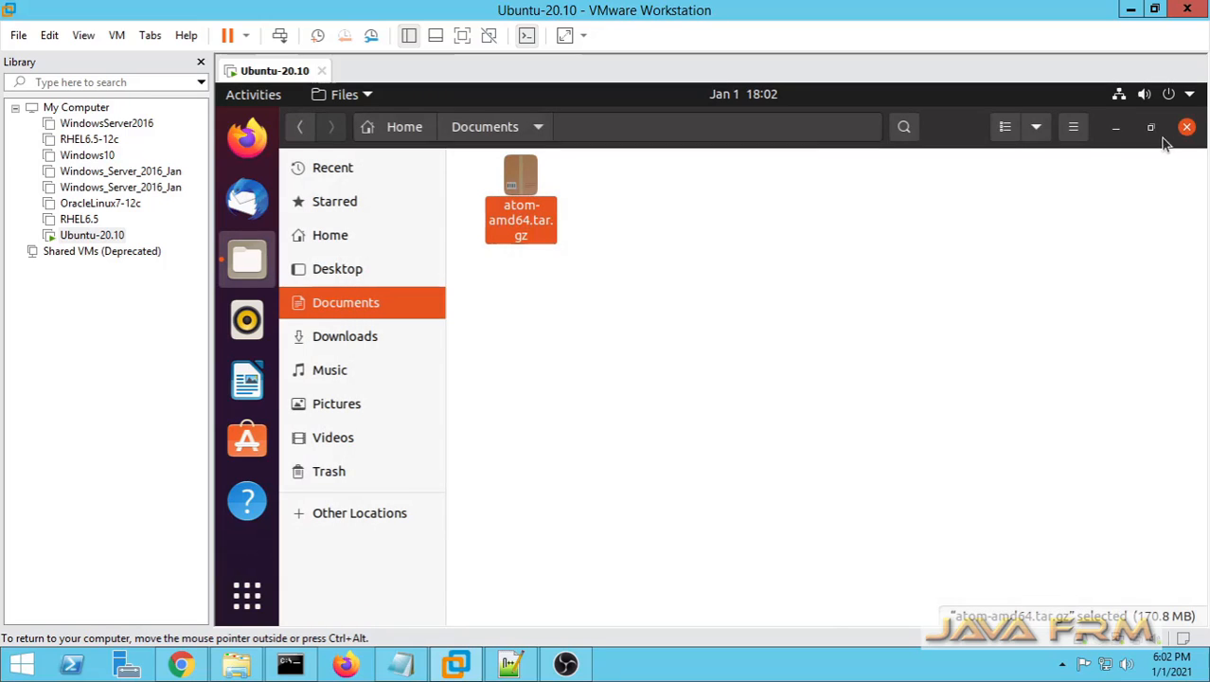
Step: Move atom-amd64.tar.gz from Documents to the Trash and empty the Trash
right_click(528, 220)
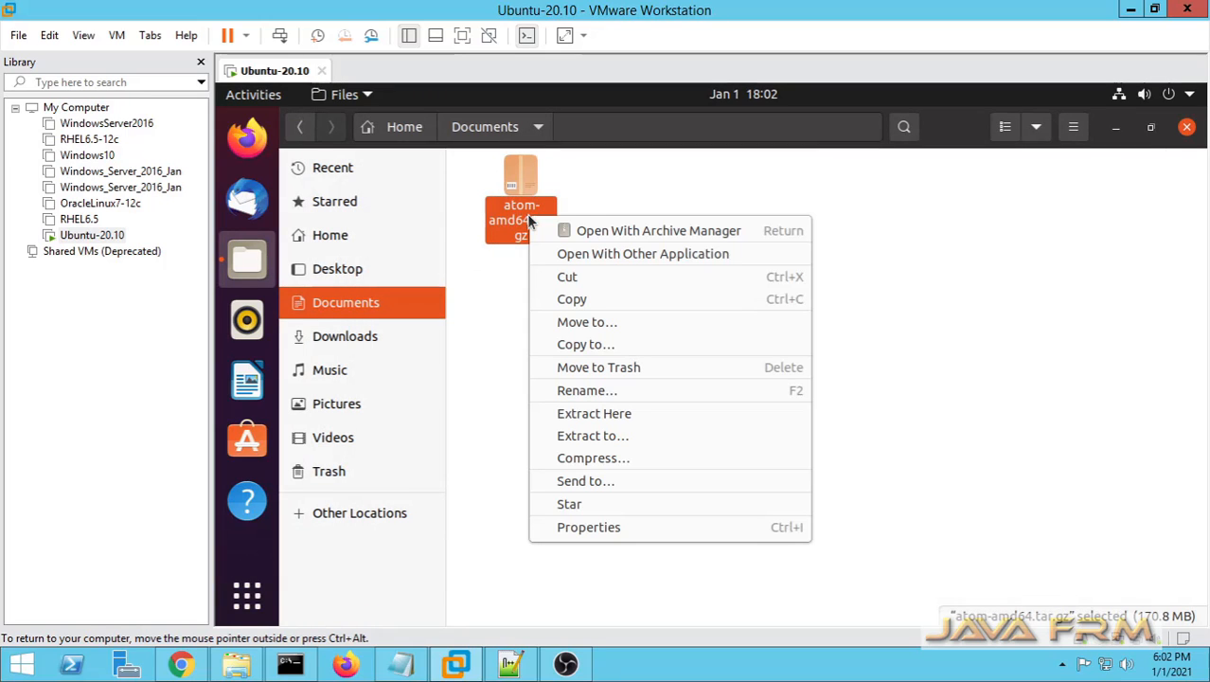
left_click(943, 362)
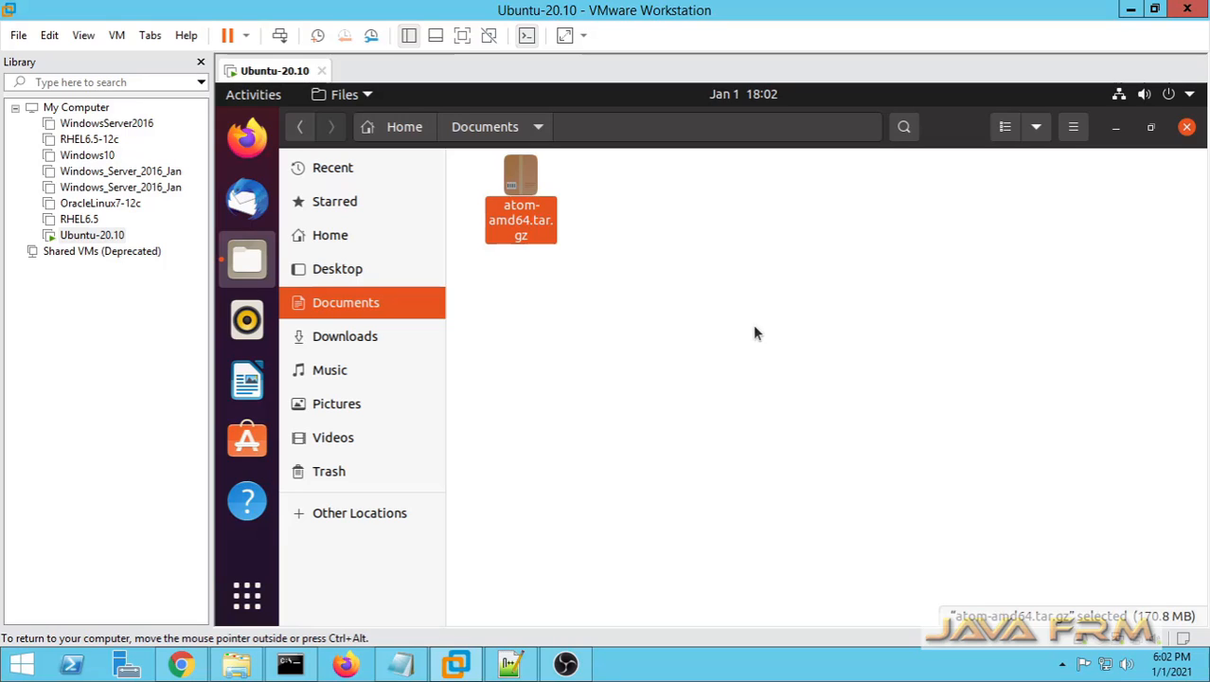
key("Delete")
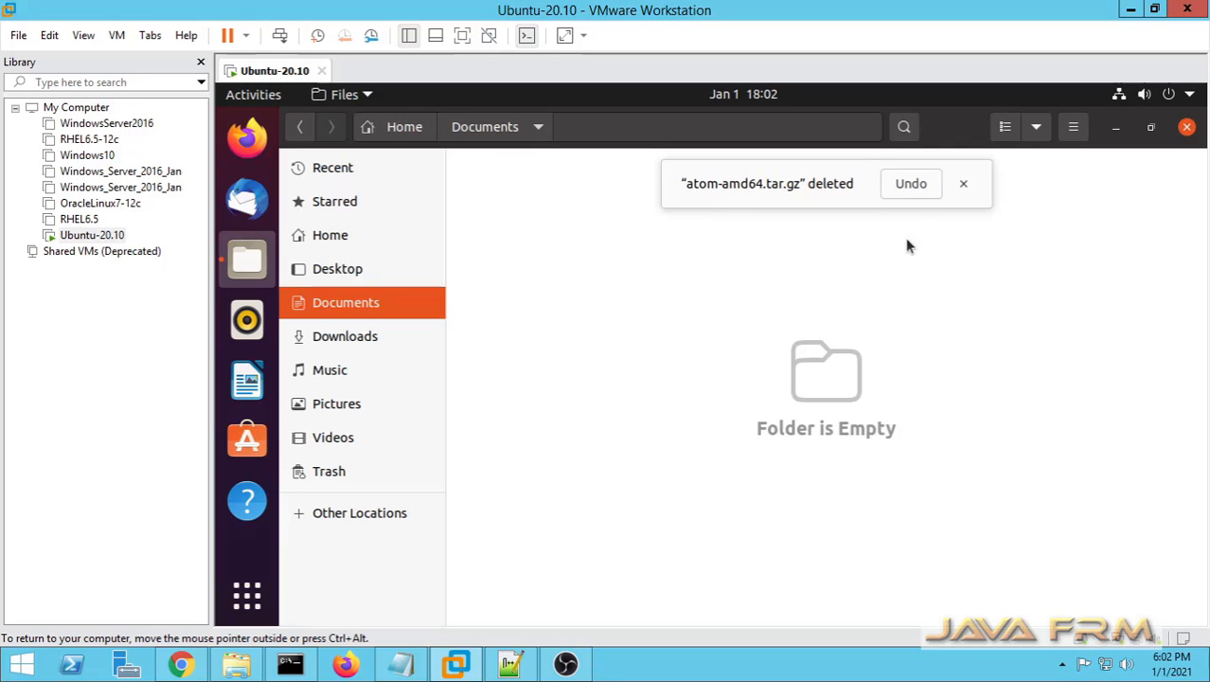
left_click(962, 188)
left_click(360, 470)
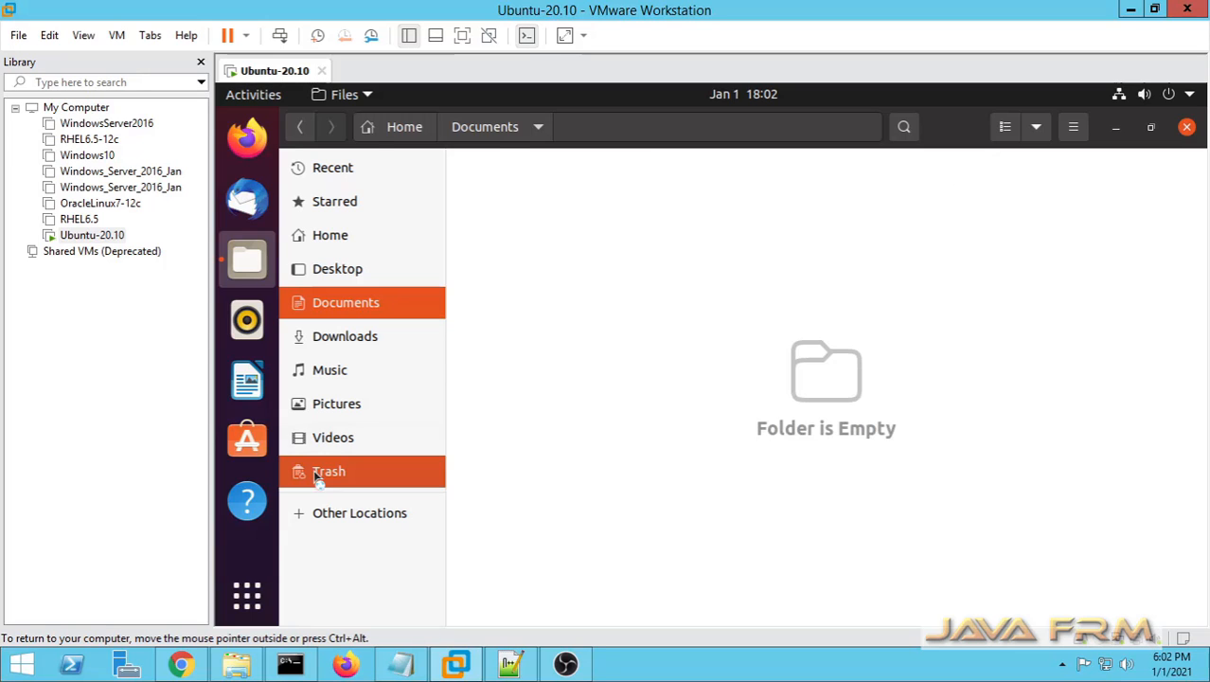
left_click(1178, 176)
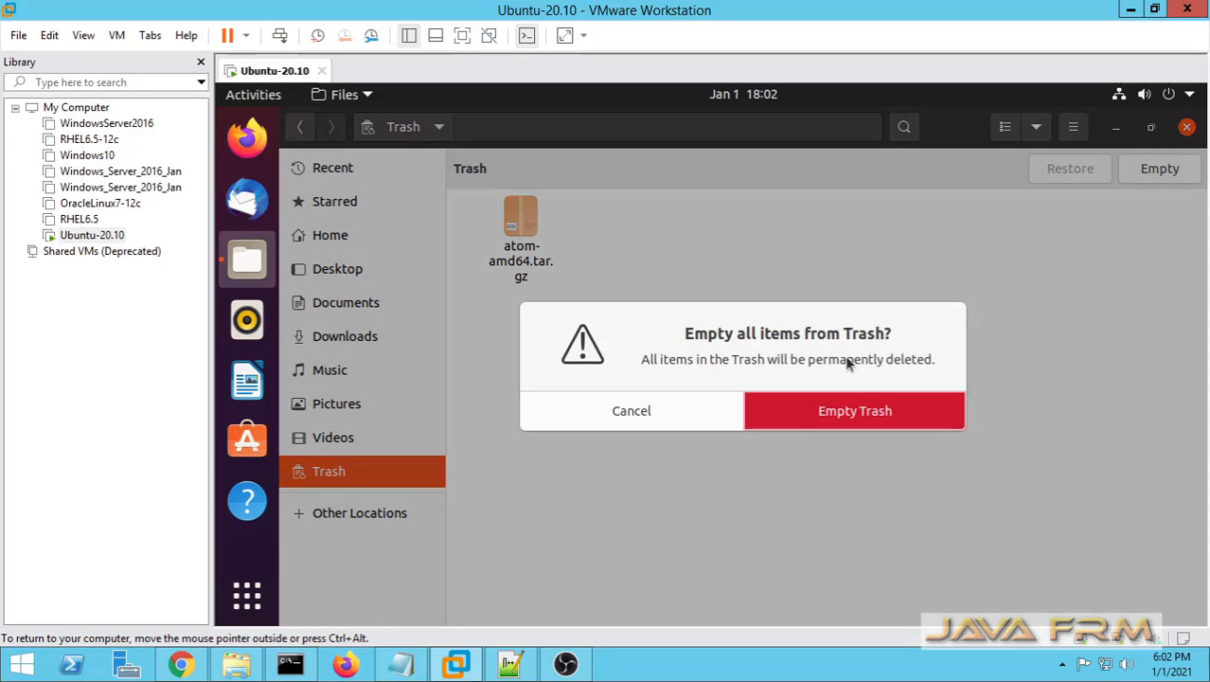